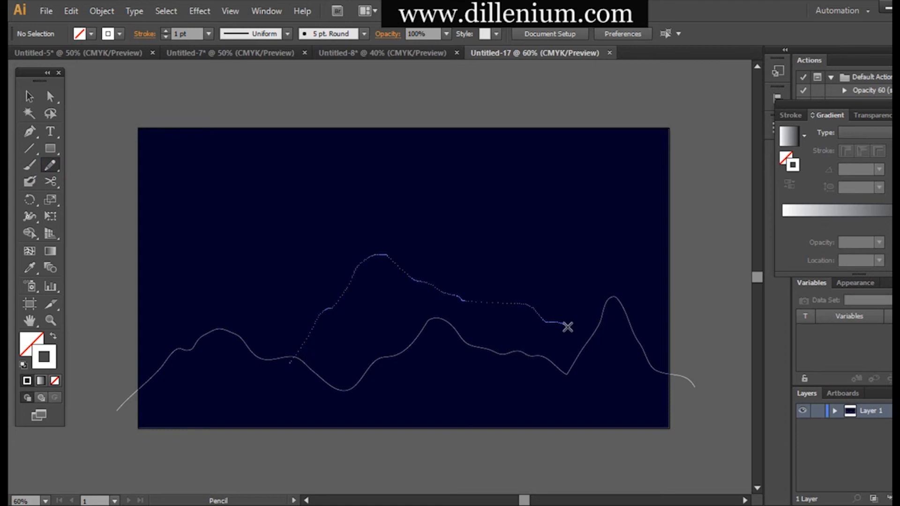
# - Finish drawing the middle mountain ridge line with the Pencil tool above the front ridge, and deselect it
pyautogui.moveTo(568, 327); pyautogui.dragTo(599, 348)
pyautogui.click(29, 97)
pyautogui.click(79, 238)
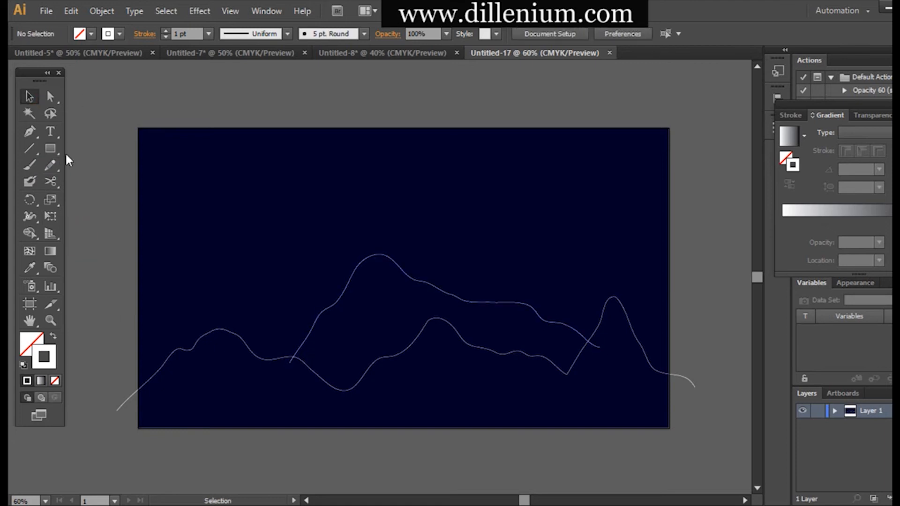
# - Draw a ridge from the left edge to the middle mountain and a taller back ridge past the right edge with the Pencil tool
pyautogui.click(50, 165)
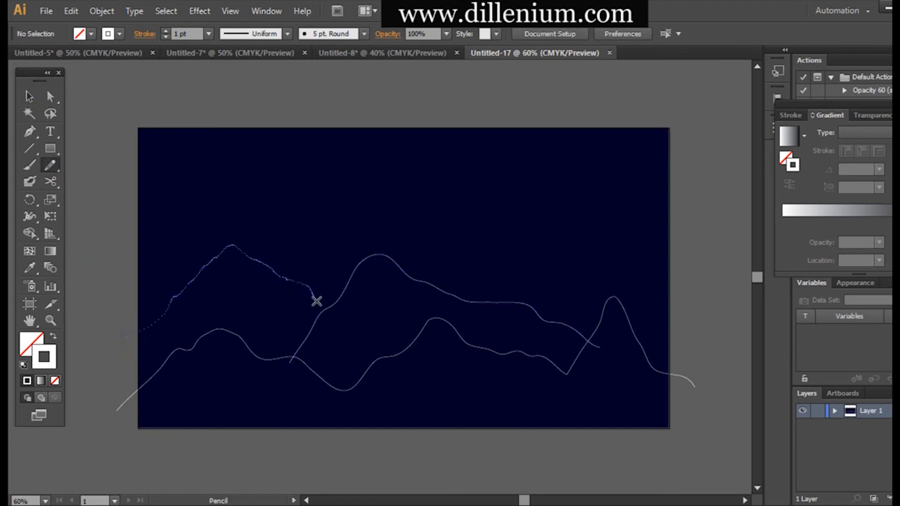
pyautogui.moveTo(317, 301); pyautogui.dragTo(331, 305)
pyautogui.click(30, 96)
pyautogui.click(87, 234)
pyautogui.click(50, 165)
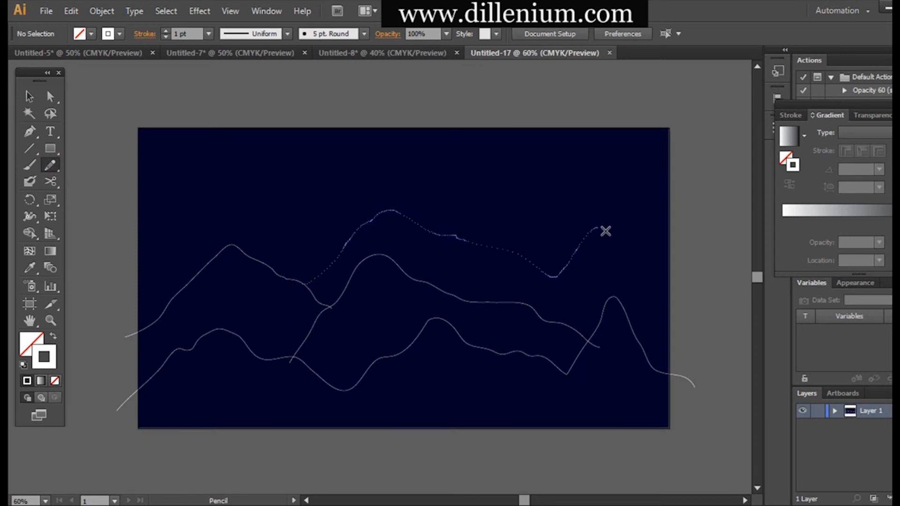
pyautogui.moveTo(677, 304); pyautogui.dragTo(698, 314)
# - Unlock the locked navy background rectangle
pyautogui.click(28, 93)
pyautogui.moveTo(103, 195); pyautogui.dragTo(656, 395)
pyautogui.click(101, 11)
pyautogui.click(140, 107)
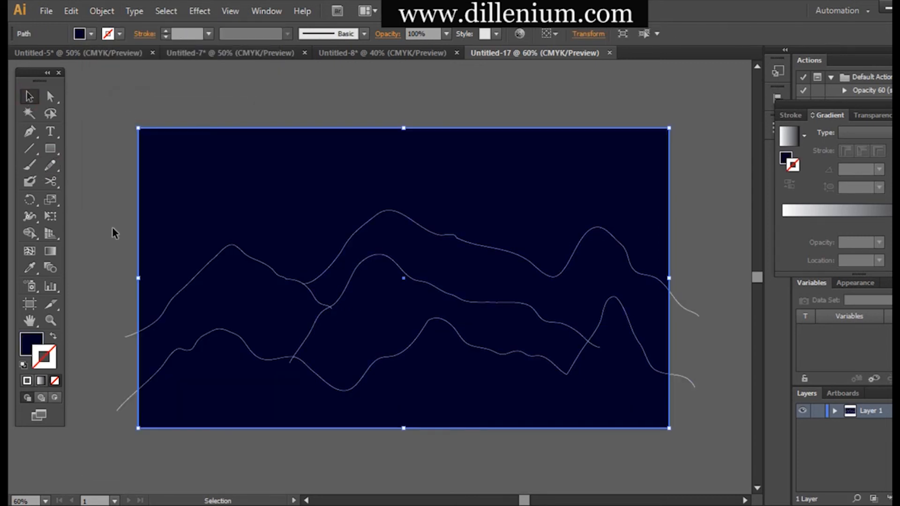
# - Select the background and all ridge lines, and split the rectangle into separate mountain and sky shapes with Shape Builder
pyautogui.click(111, 231)
pyautogui.moveTo(522, 410); pyautogui.dragTo(522, 410)
pyautogui.hotkey('shift', 'm')
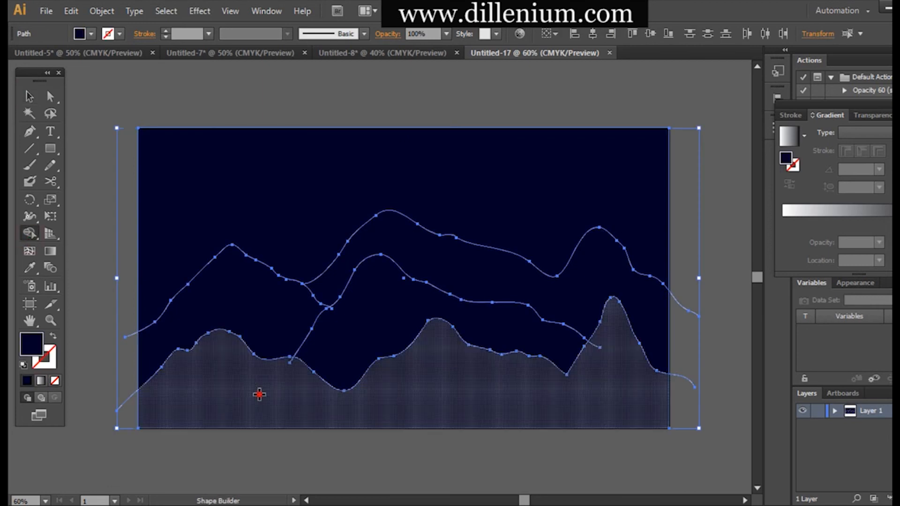
pyautogui.click(377, 341)
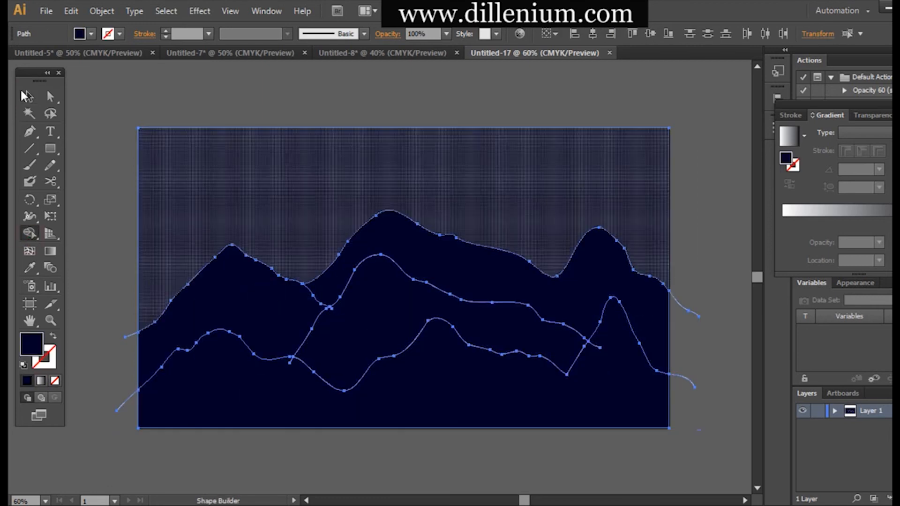
# - Delete the leftover line ends that stick out beyond both sides of the background
pyautogui.press('v')
pyautogui.click(119, 204)
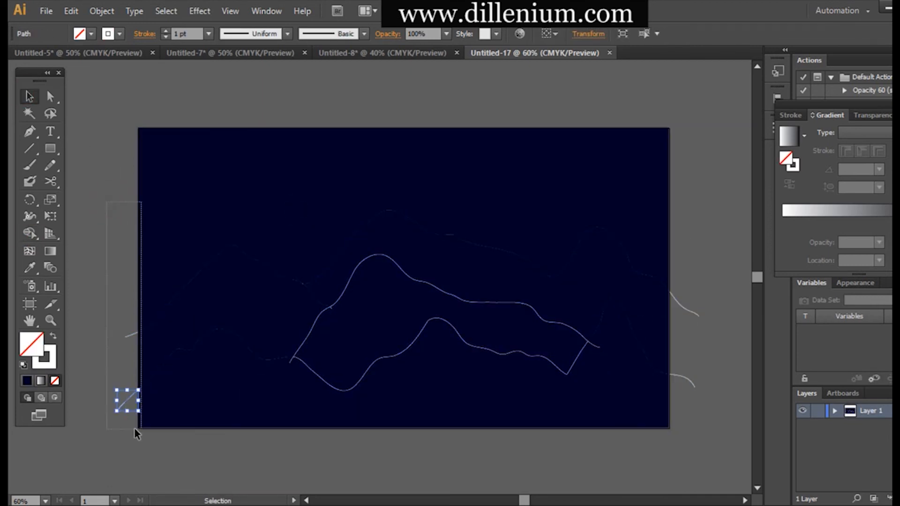
pyautogui.click(710, 418)
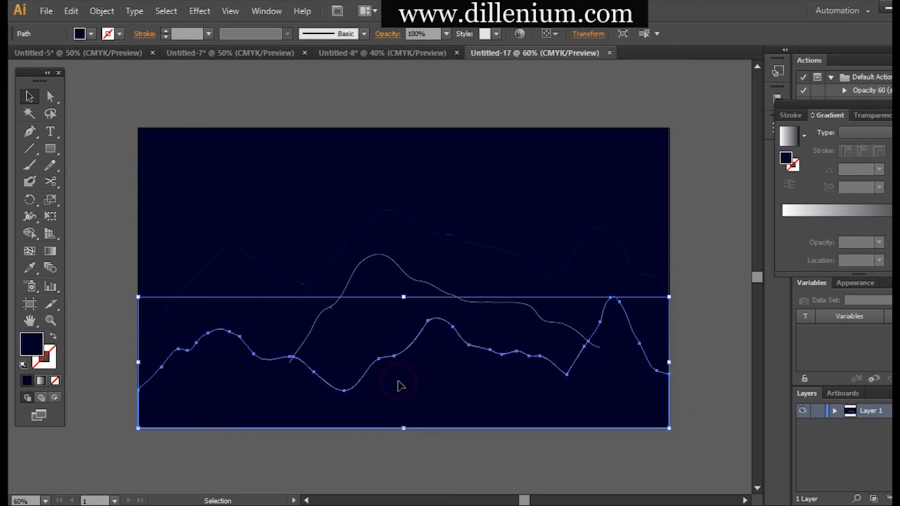
# - Fill the front mountain shape with a brown-to-cream bronze gradient from the Metals gradient library
pyautogui.click(92, 34)
pyautogui.click(18, 121)
pyautogui.moveTo(117, 277)
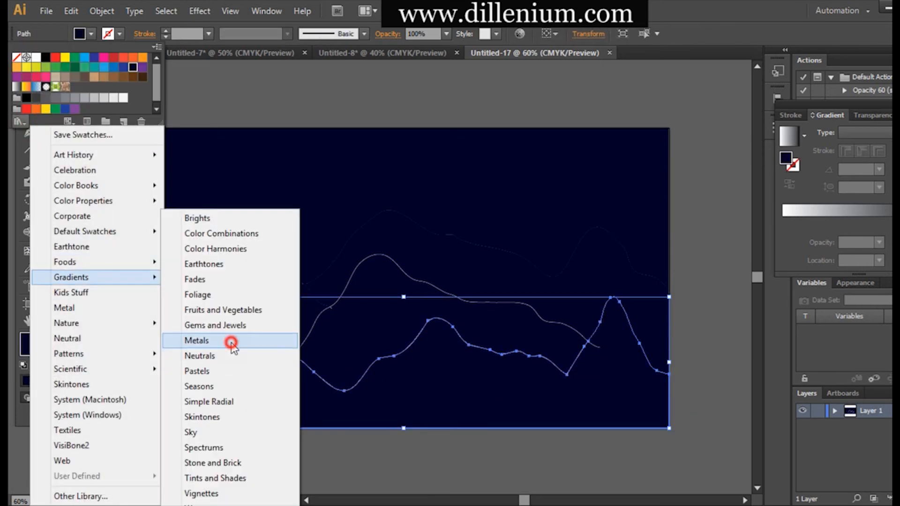
pyautogui.click(230, 342)
pyautogui.click(704, 112)
pyautogui.click(19, 121)
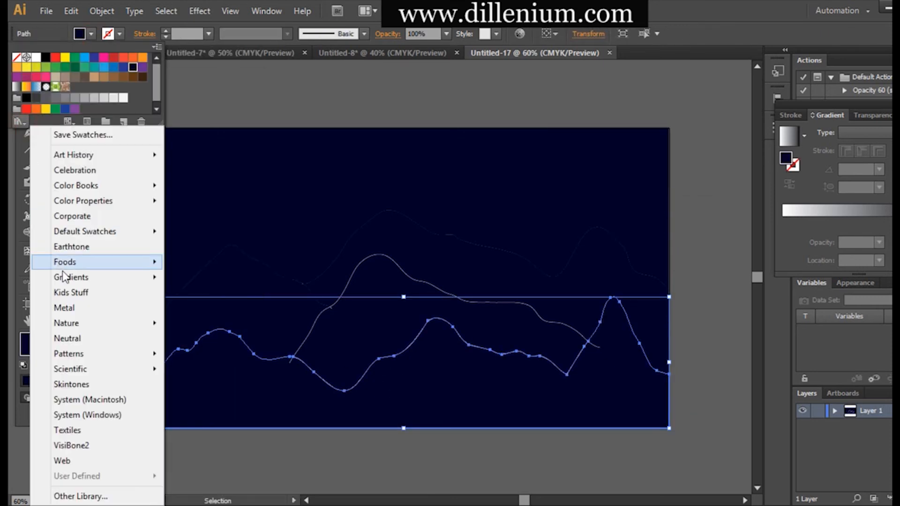
pyautogui.moveTo(117, 277)
pyautogui.click(230, 341)
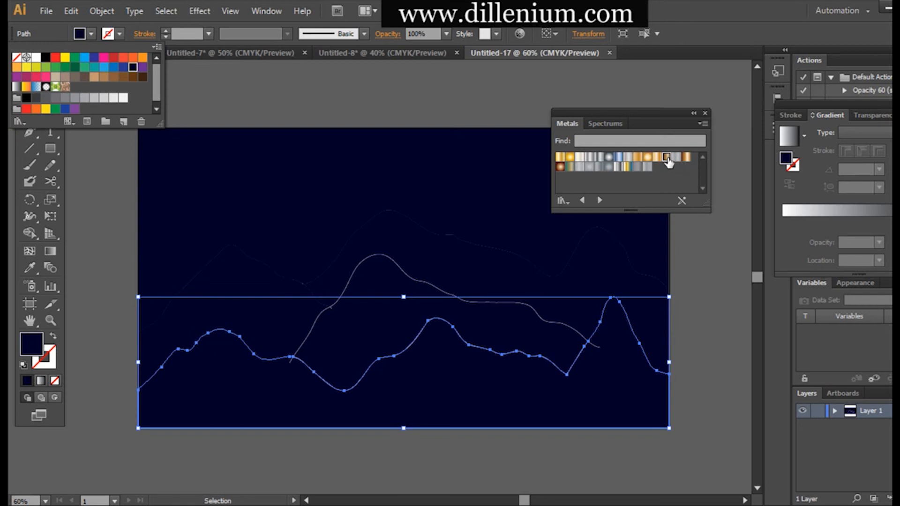
pyautogui.click(667, 159)
pyautogui.click(734, 334)
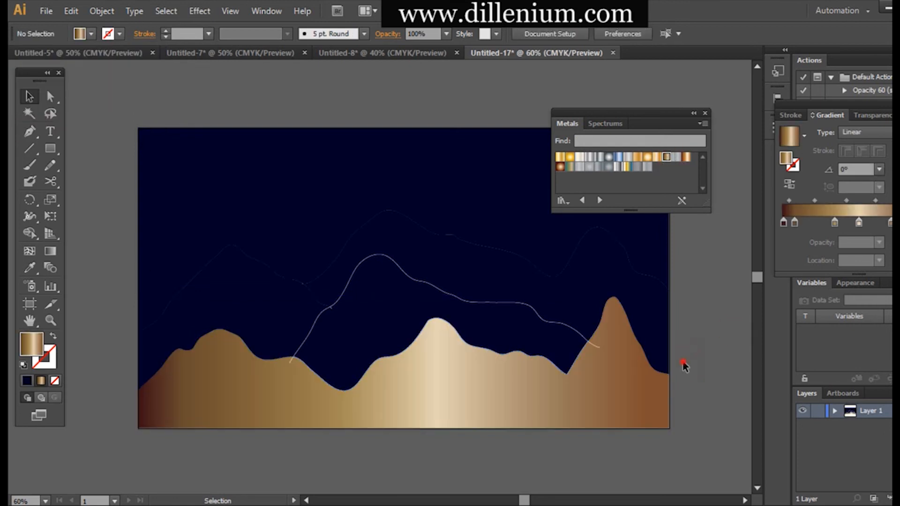
# - Apply the front mountain's metal gradient to the left mountain with the Eyedropper
pyautogui.click(571, 326)
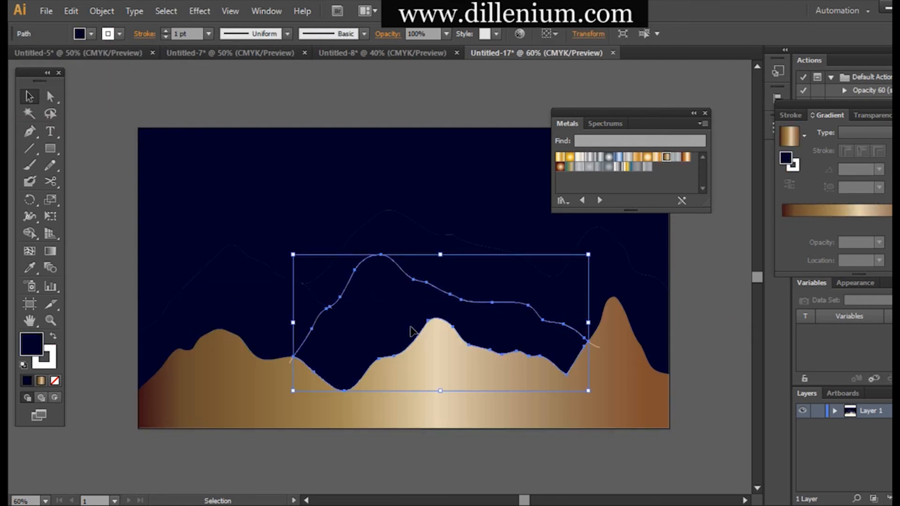
pyautogui.click(197, 305)
pyautogui.press('i')
pyautogui.click(202, 411)
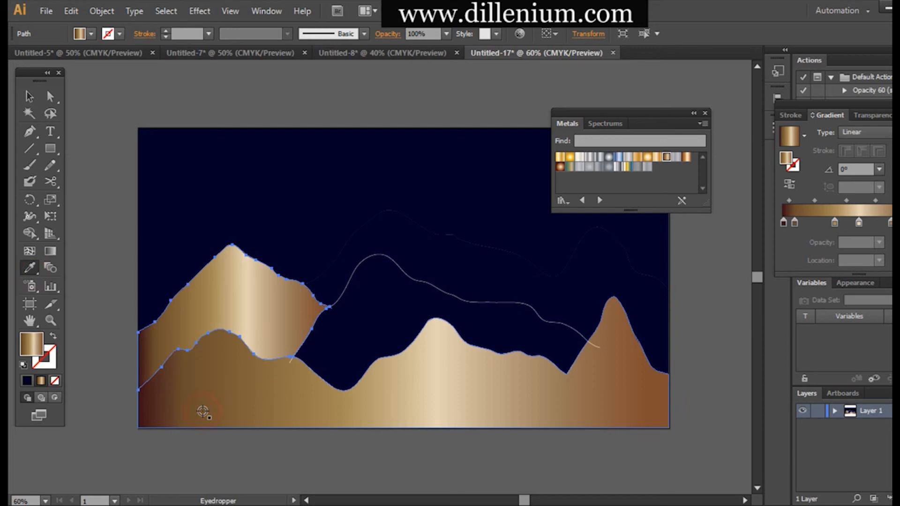
pyautogui.click(29, 97)
pyautogui.click(101, 200)
# - Copy the front mountain's gradient onto the back mountain range with the Eyedropper
pyautogui.click(404, 233)
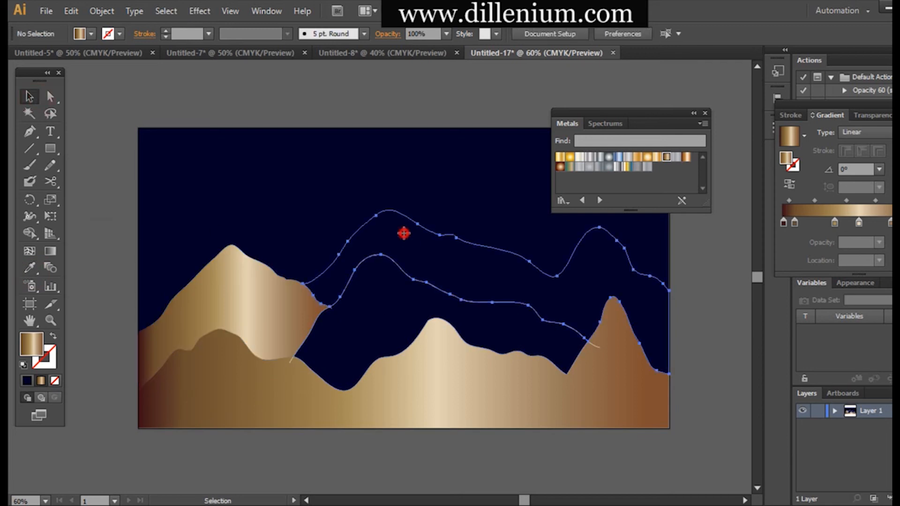
pyautogui.press('i')
pyautogui.click(361, 405)
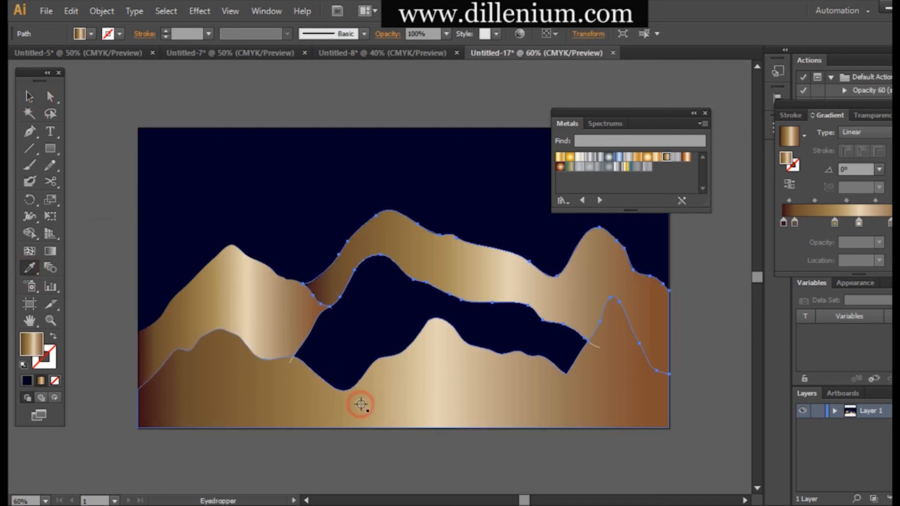
pyautogui.click(38, 108)
pyautogui.click(76, 195)
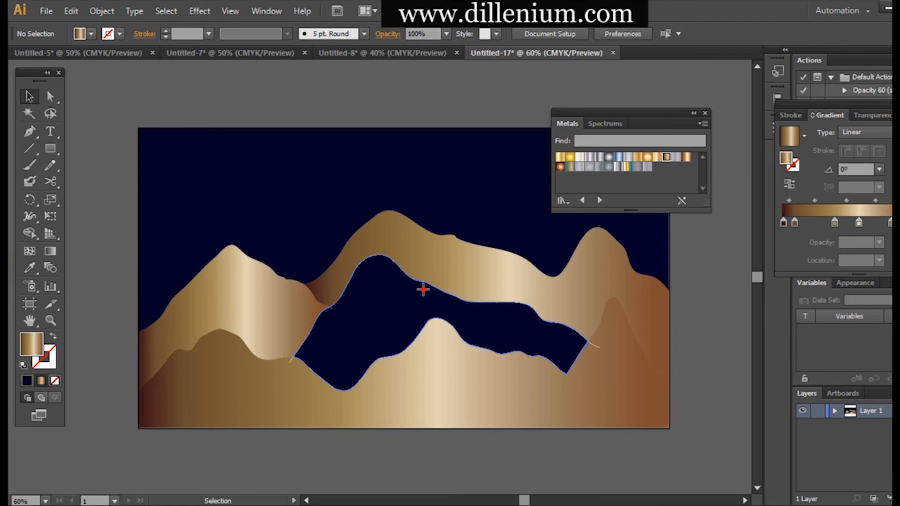
# - Sample the left mountain's gradient with the Eyedropper to fill the remaining navy middle mountain
pyautogui.click(422, 287)
pyautogui.click(30, 268)
pyautogui.click(214, 294)
pyautogui.click(29, 96)
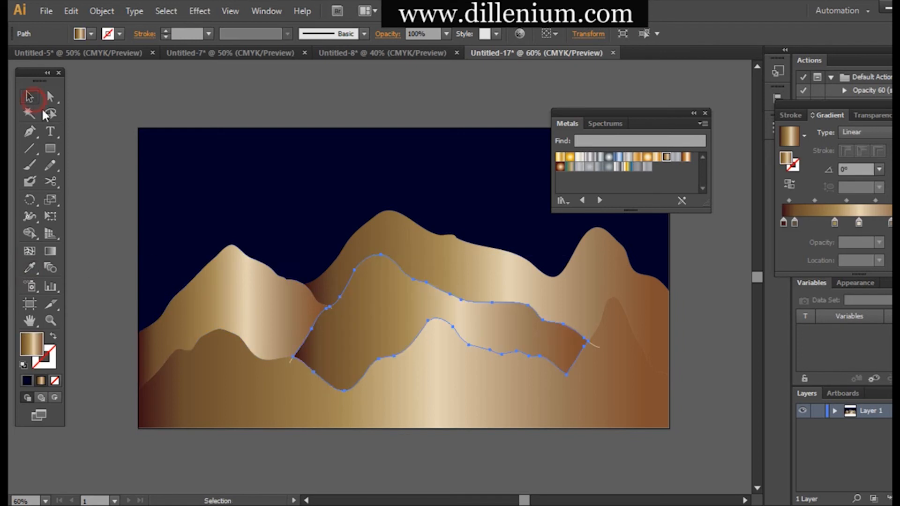
# - Fill the sky shape with the left mountain's gradient using the Eyedropper
pyautogui.click(362, 195)
pyautogui.click(30, 267)
pyautogui.click(237, 311)
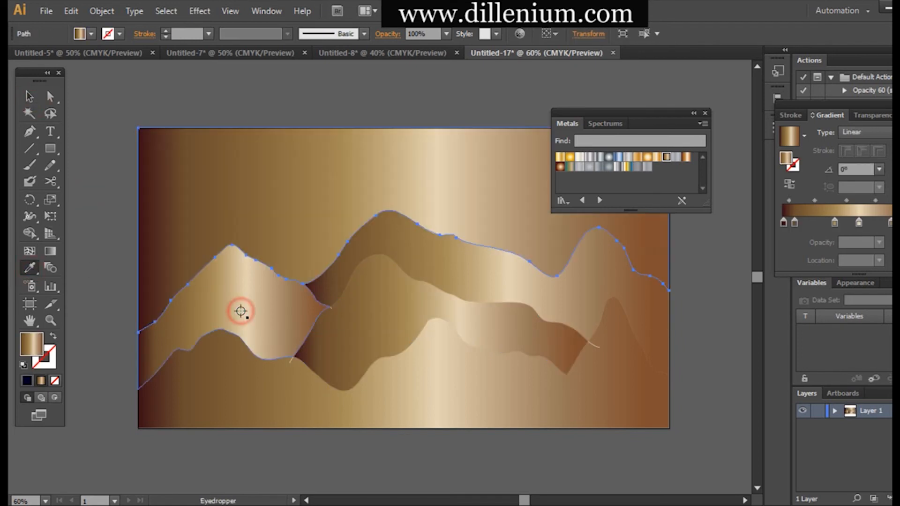
pyautogui.click(29, 96)
pyautogui.click(96, 179)
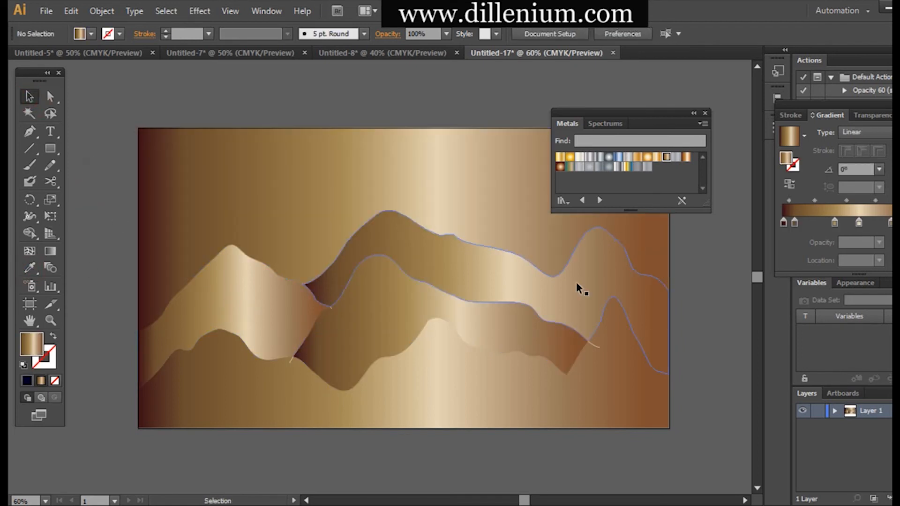
# - Delete the small stray line stubs at the ends of the middle and left ridges, and close the Metals library
pyautogui.keyDown('shift'); pyautogui.click(597, 347); pyautogui.keyUp('shift')
pyautogui.keyDown('shift'); pyautogui.click(291, 364); pyautogui.keyUp('shift')
pyautogui.keyDown('shift'); pyautogui.click(291, 364); pyautogui.keyUp('shift')
pyautogui.keyDown('shift'); pyautogui.click(332, 308); pyautogui.keyUp('shift')
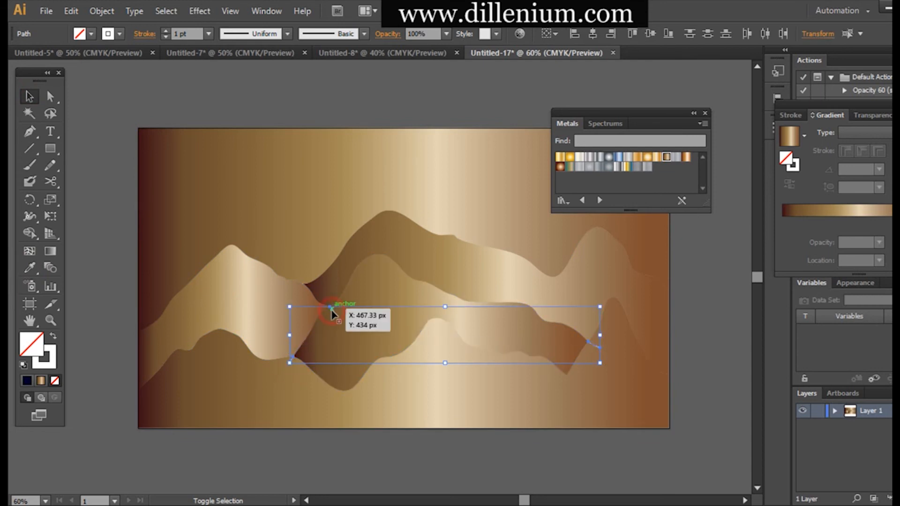
pyautogui.press('Delete')
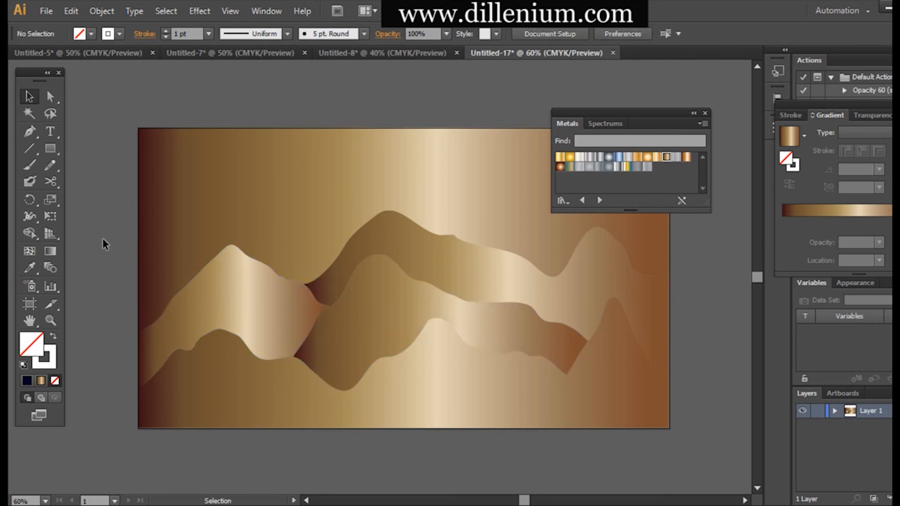
pyautogui.click(704, 114)
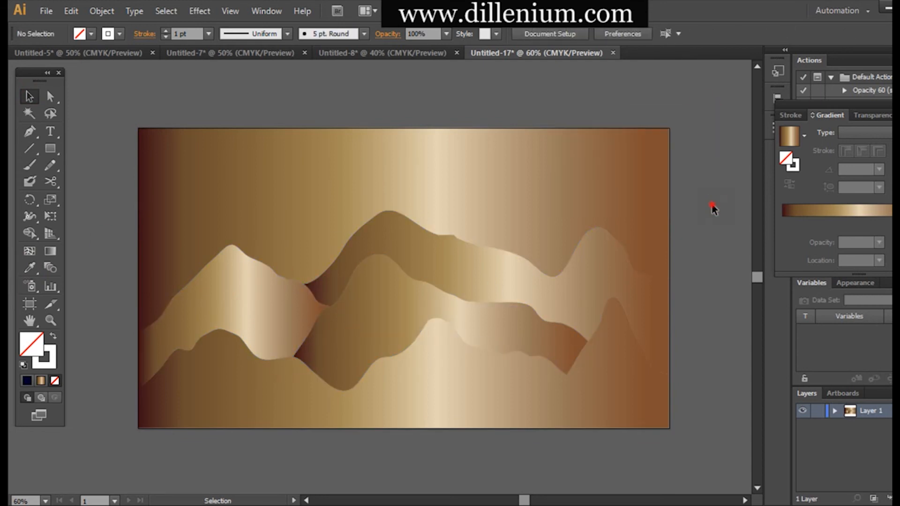
# - Run the sky's linear gradient vertically at -90° and adjust the dark brown stop near its start
pyautogui.click(424, 157)
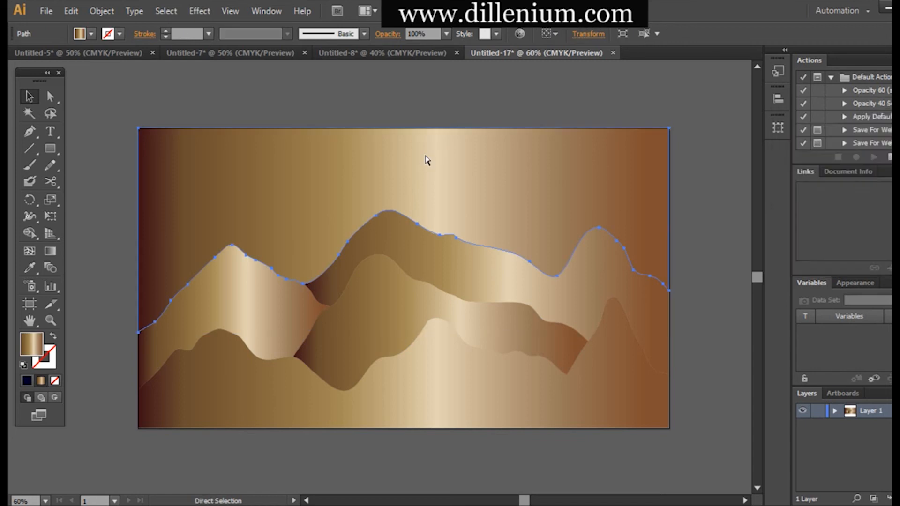
pyautogui.click(55, 249)
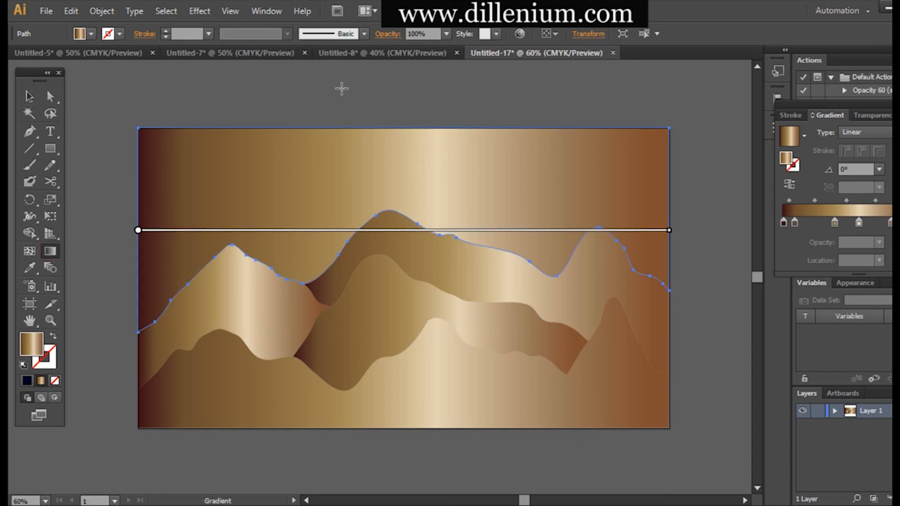
pyautogui.moveTo(368, 97); pyautogui.dragTo(370, 257)
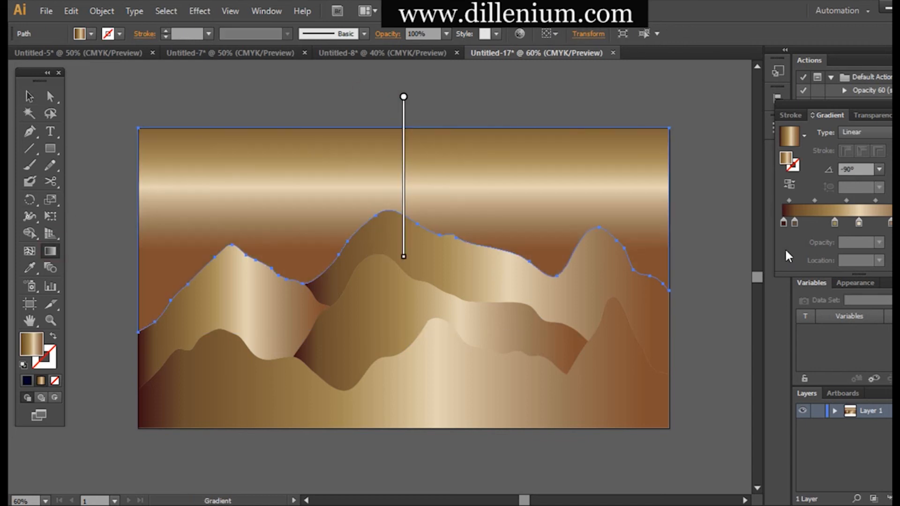
pyautogui.moveTo(796, 224); pyautogui.dragTo(853, 202)
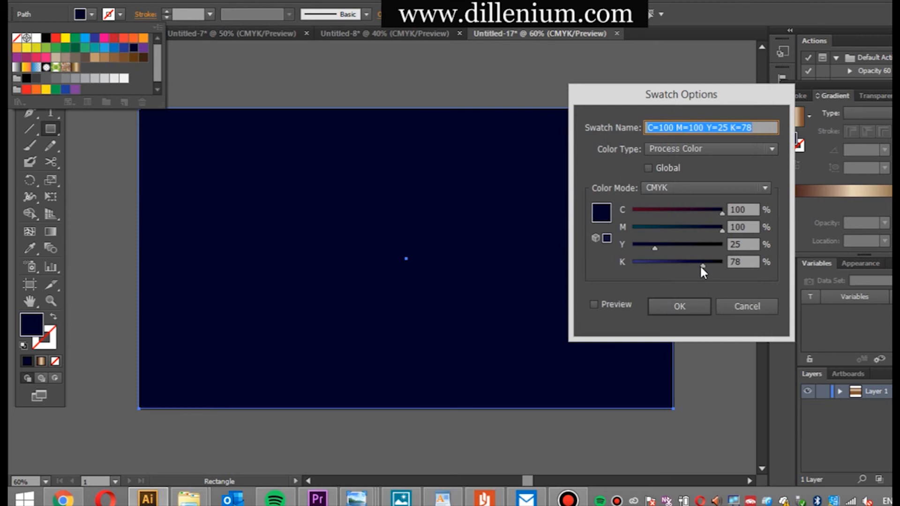
# - Darken the full-size rectangle's navy fill by raising its black value, and send the rectangle behind the mountains
pyautogui.click(679, 306)
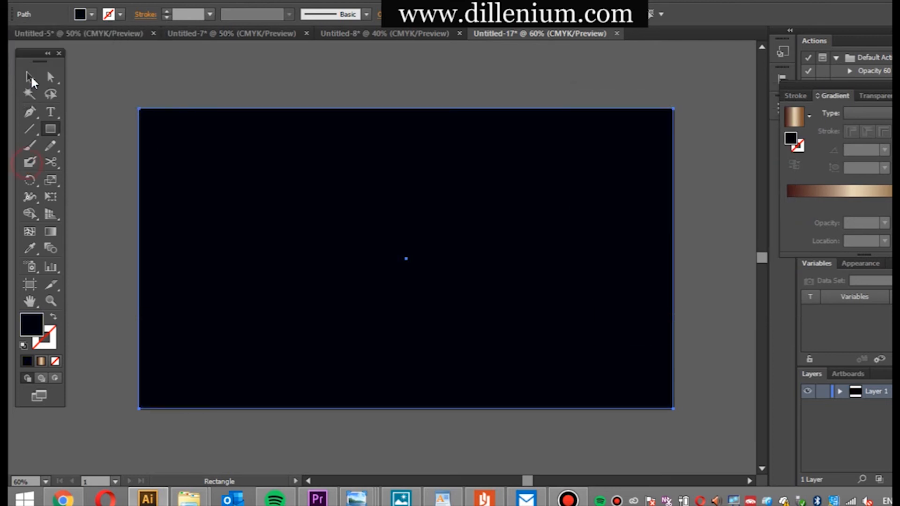
pyautogui.click(30, 75)
pyautogui.rightClick(212, 153)
pyautogui.moveTo(287, 353)
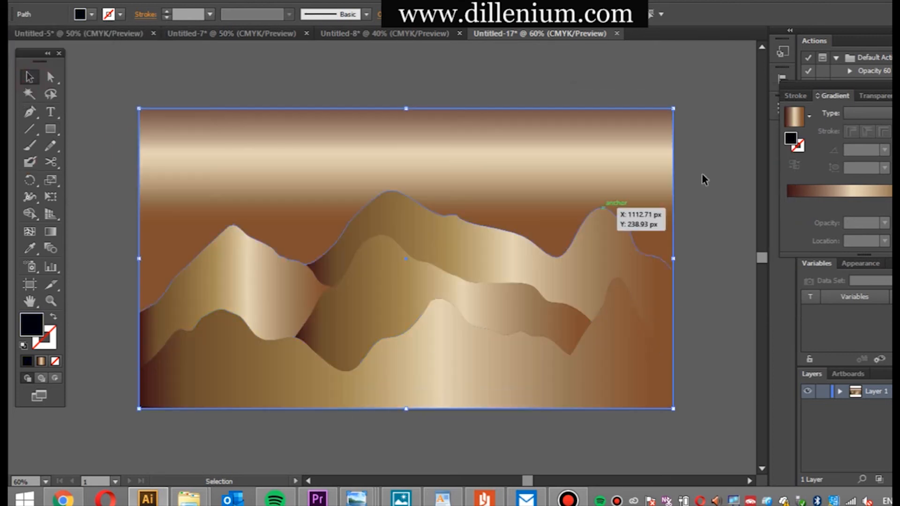
pyautogui.click(699, 194)
# - Lower the sky shape's opacity to blend it with the dark rectangle behind it
pyautogui.click(617, 149)
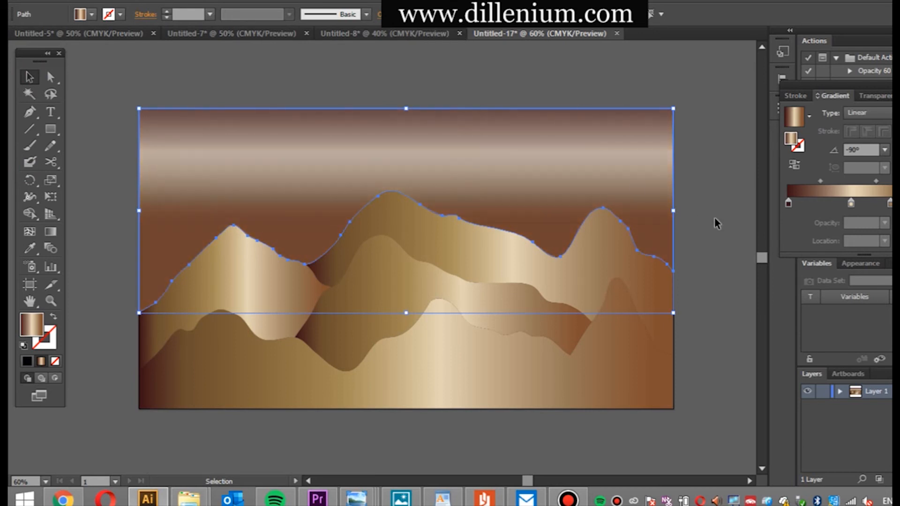
pyautogui.click(725, 217)
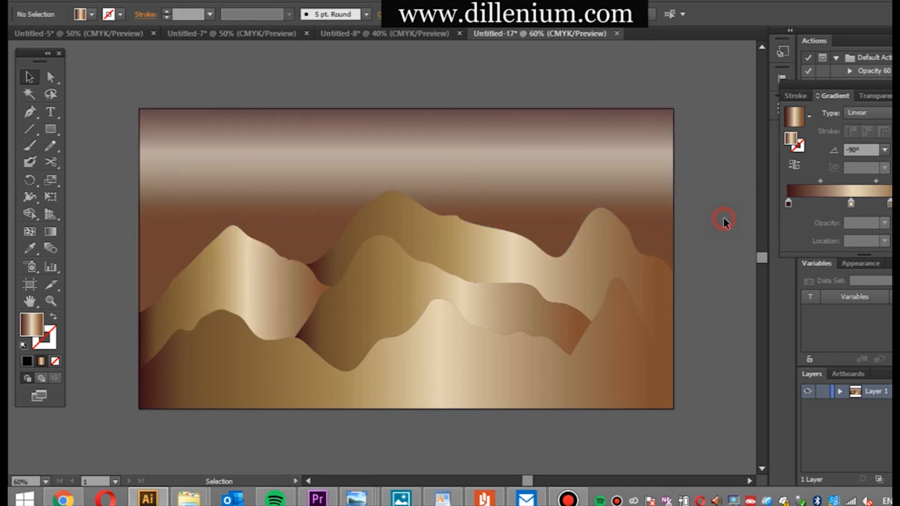
# - Move the back mountain's second gradient stop to 0.56% and set the opacity of its light highlight stop to 70%
pyautogui.click(624, 255)
pyautogui.moveTo(800, 203); pyautogui.dragTo(789, 203)
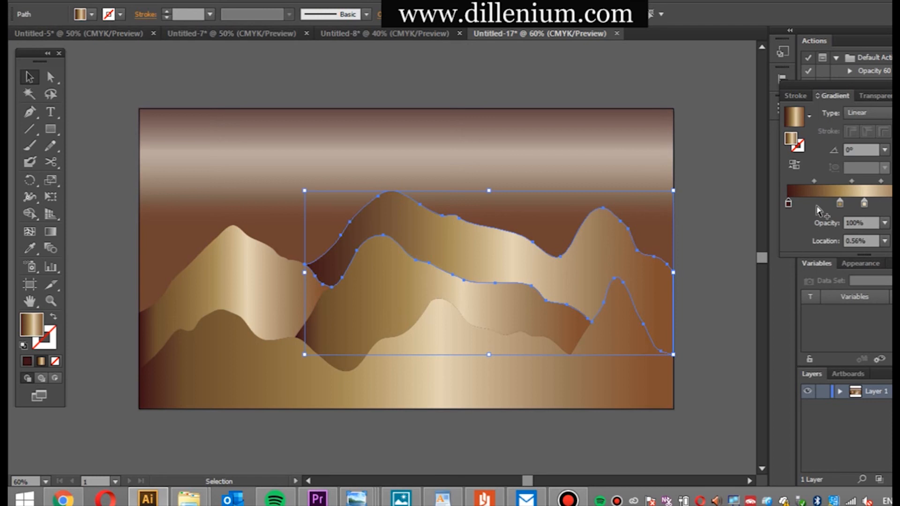
pyautogui.click(840, 203)
pyautogui.scroll(-2, 860, 225)
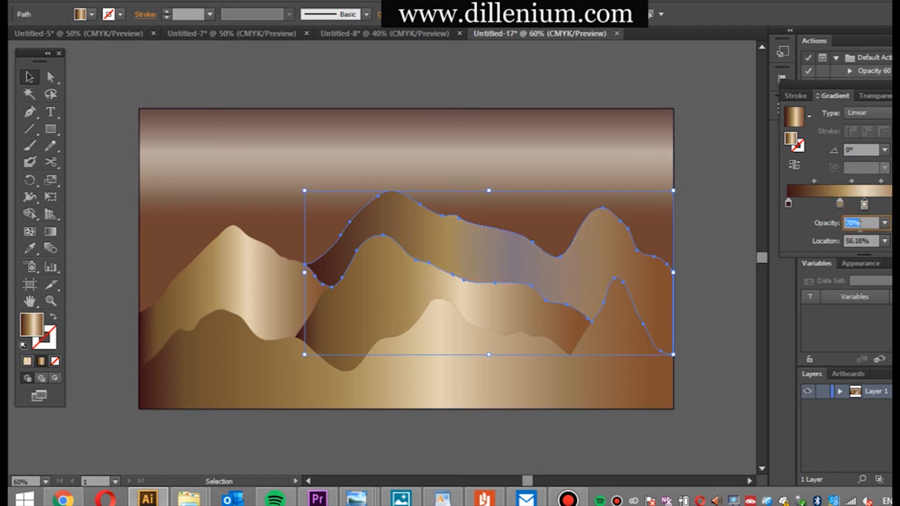
# - Try an opacity of 80% on the back mountain's brown gradient stop at 92.5%
pyautogui.scroll(-3, 857, 224)
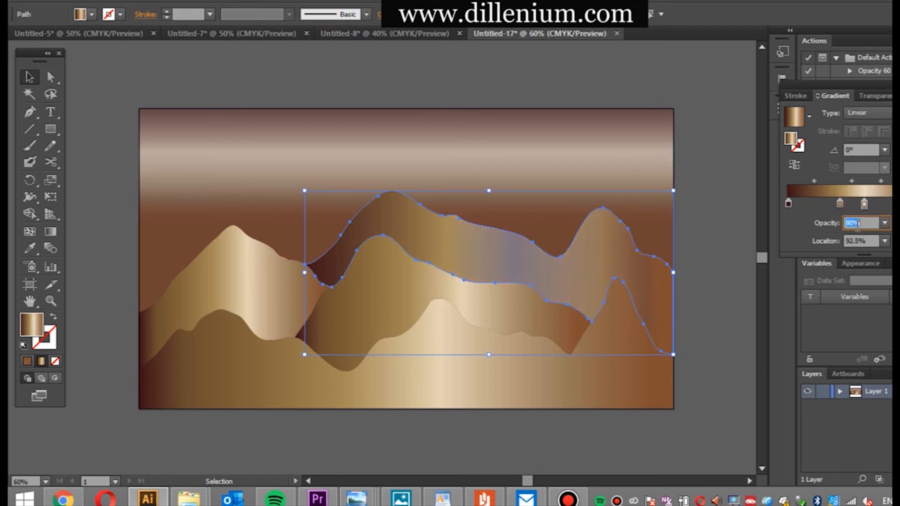
pyautogui.hotkey('ctrl', 'z')
pyautogui.click(897, 203)
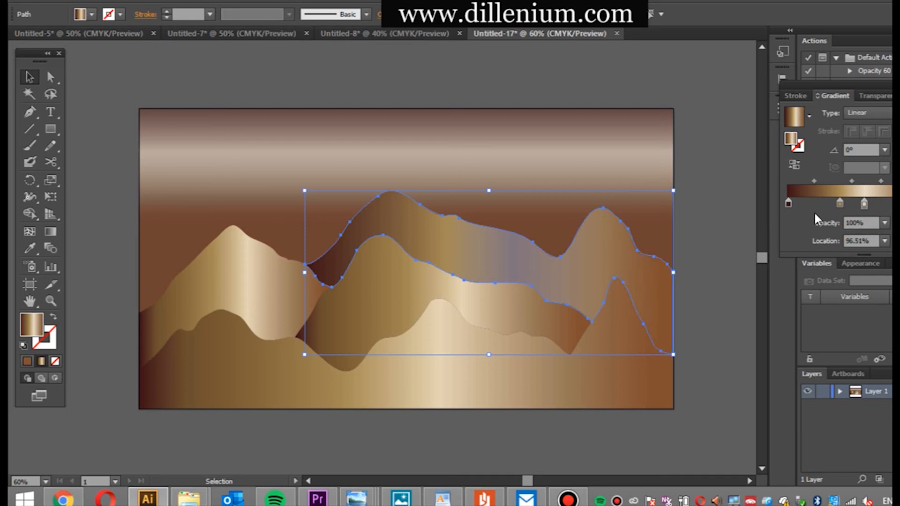
# - Set the back mountain's end gradient stop at 96.51% to 70% opacity and redraw its gradient direction at about -77.6°
pyautogui.scroll(-3, 860, 225)
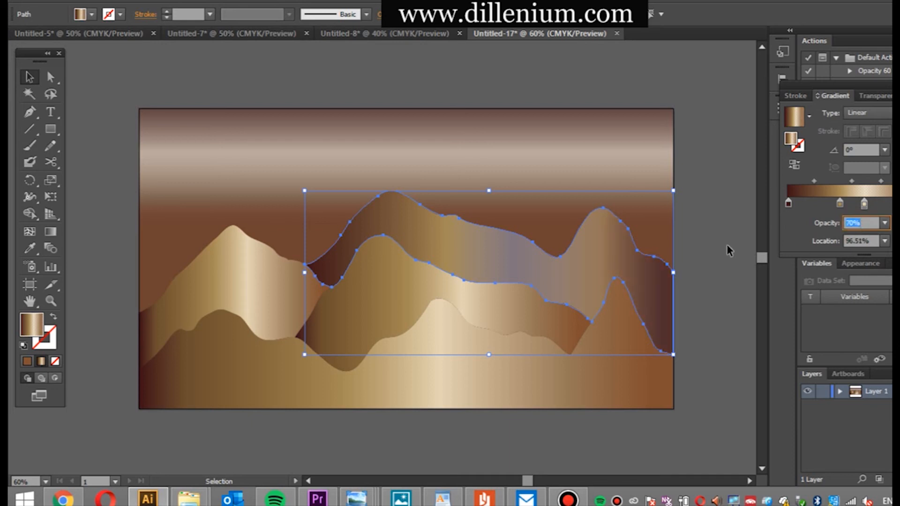
pyautogui.click(50, 231)
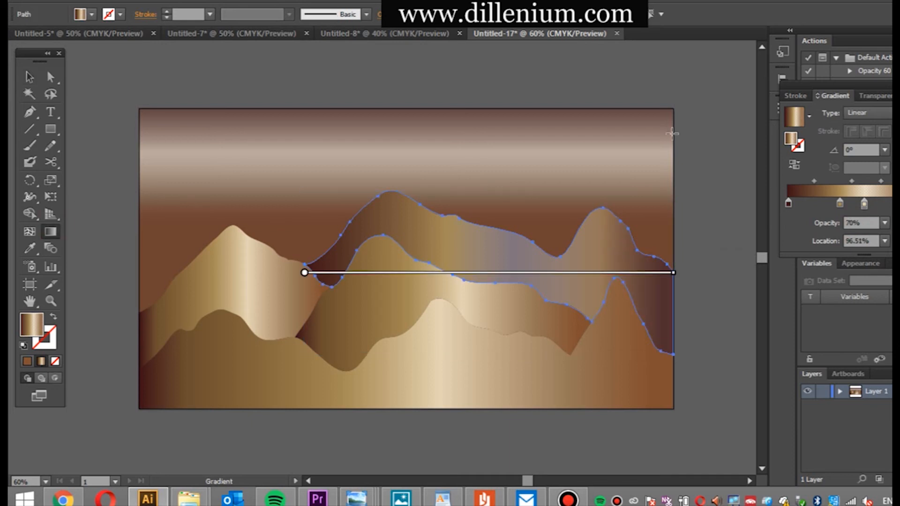
pyautogui.moveTo(697, 175); pyautogui.dragTo(442, 322)
pyautogui.moveTo(453, 122); pyautogui.dragTo(510, 366)
pyautogui.moveTo(514, 412); pyautogui.dragTo(520, 409)
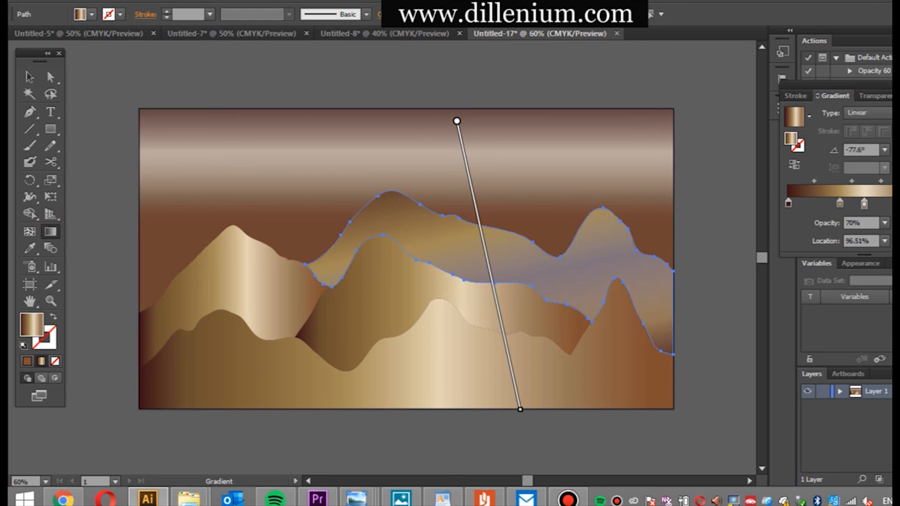
# - Lower the overall opacity of the back mountain and of the left mountain to blend them with the dark background
pyautogui.scroll(-6, 432, 16)
pyautogui.click(29, 78)
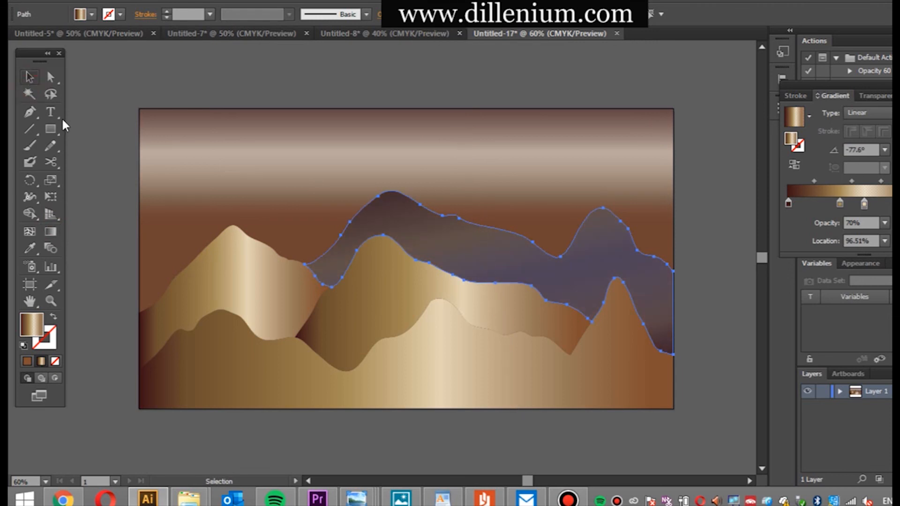
pyautogui.click(185, 241)
pyautogui.click(233, 255)
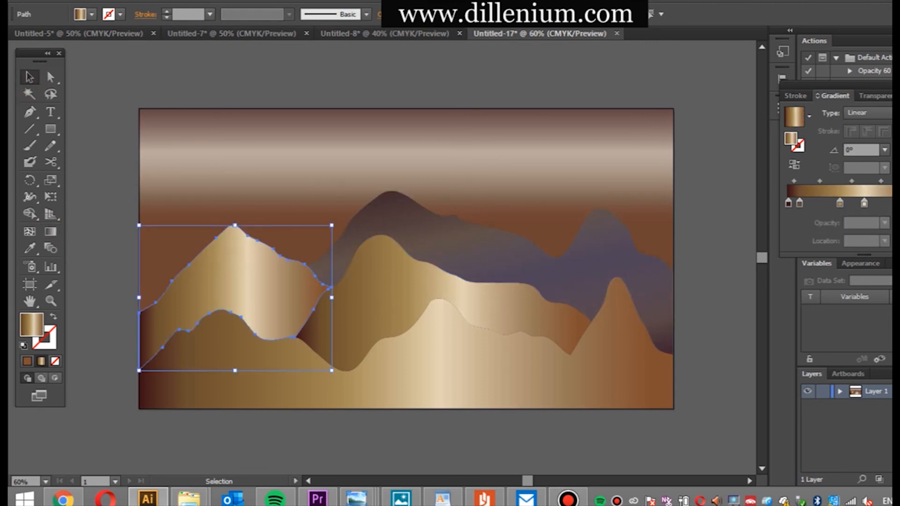
pyautogui.scroll(-4, 432, 16)
pyautogui.click(101, 200)
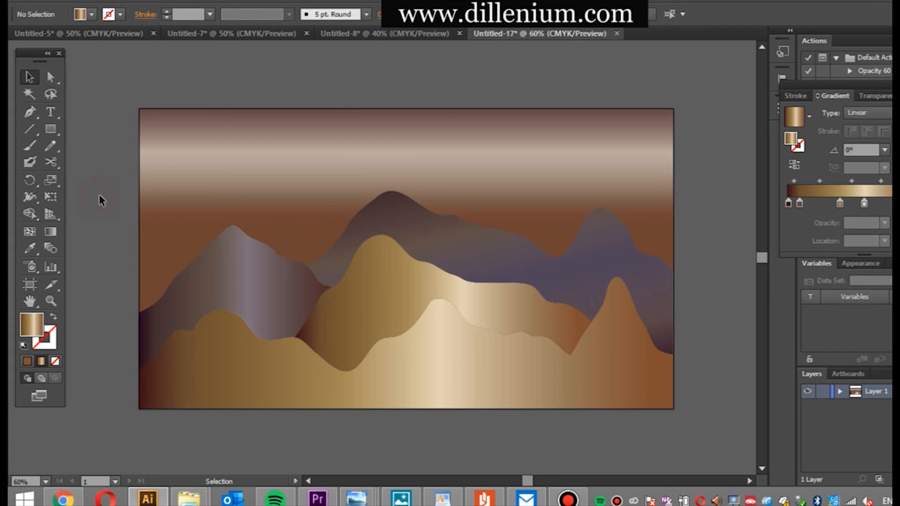
# - Set the opacity of the left mountain's light gradient stop at 56.18% to 85%
pyautogui.click(420, 286)
pyautogui.click(207, 263)
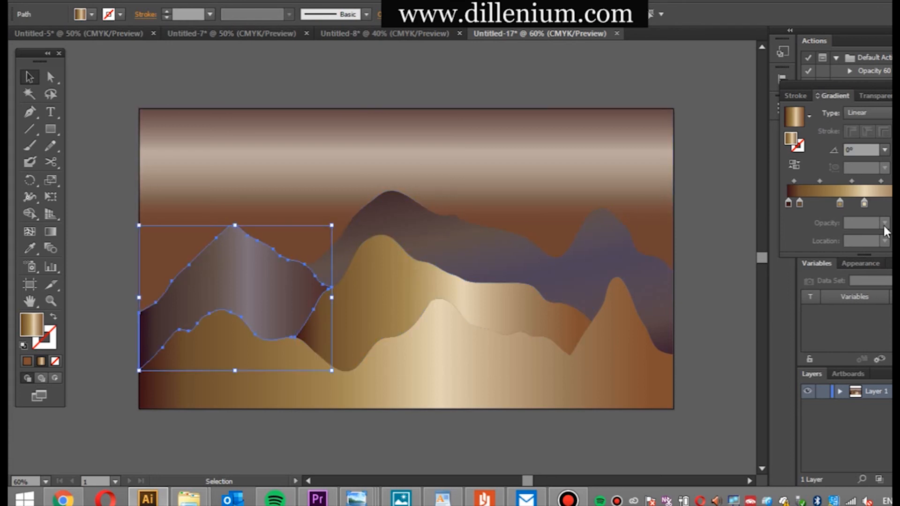
pyautogui.click(864, 203)
pyautogui.write('84')
pyautogui.press('Return')
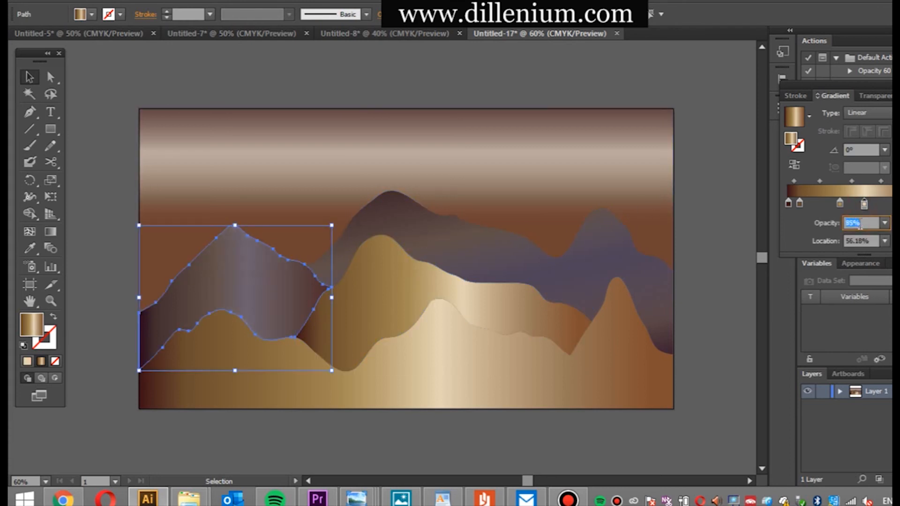
pyautogui.click(715, 261)
# - Set the opacity of the middle mountain's light highlight gradient stop at 56.18% to 70%
pyautogui.click(459, 305)
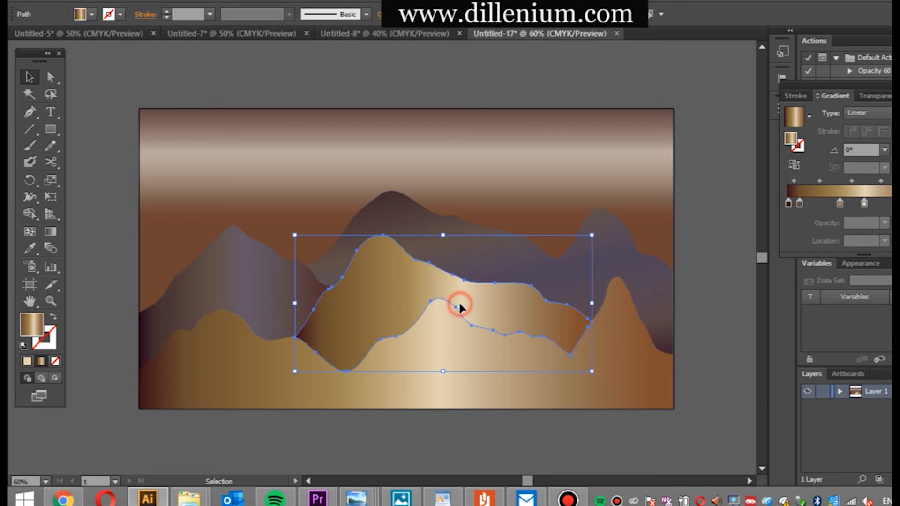
pyautogui.click(863, 203)
pyautogui.hotkey('shift', 'Down')
pyautogui.hotkey('shift', 'Down')
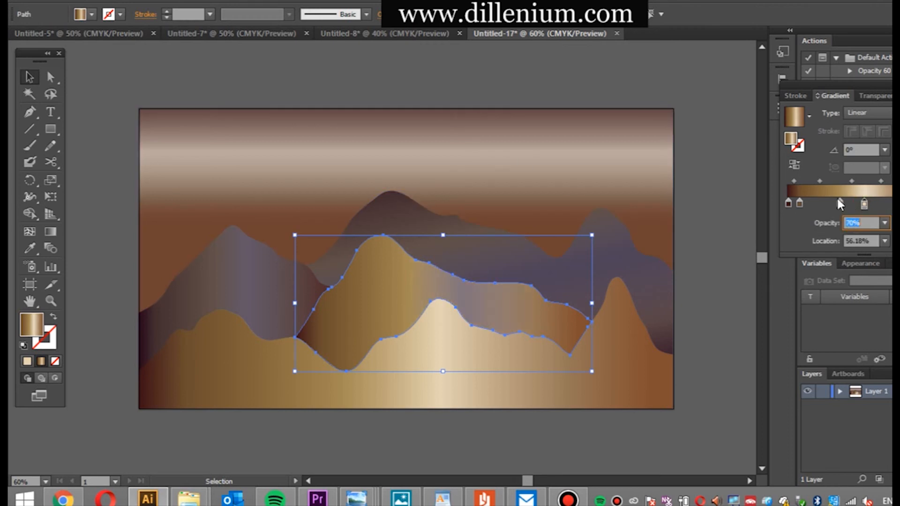
# - Remove the dark first stop from the middle mountain's gradient and set the brown stop at 8.43% to 70% opacity
pyautogui.moveTo(787, 203); pyautogui.dragTo(800, 225)
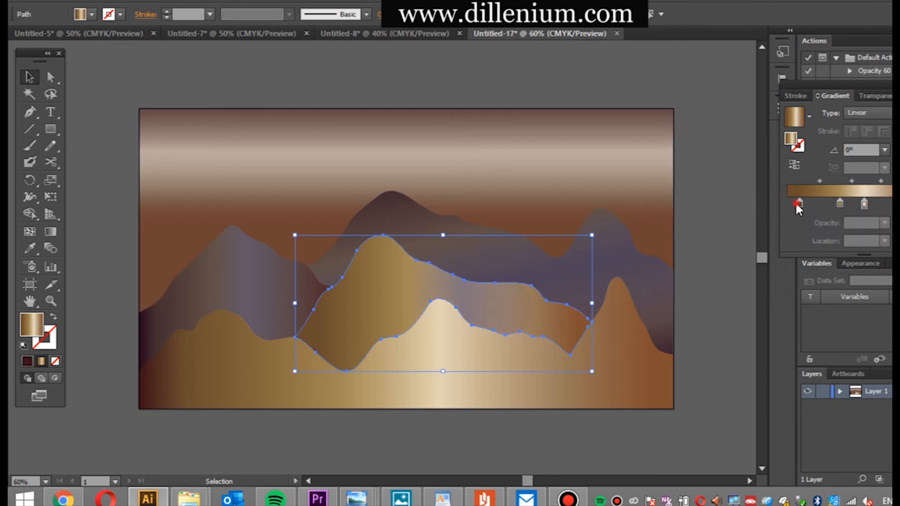
pyautogui.click(797, 204)
pyautogui.click(862, 225)
pyautogui.hotkey('shift', 'Down')
pyautogui.hotkey('shift', 'Down')
pyautogui.hotkey('shift', 'Down')
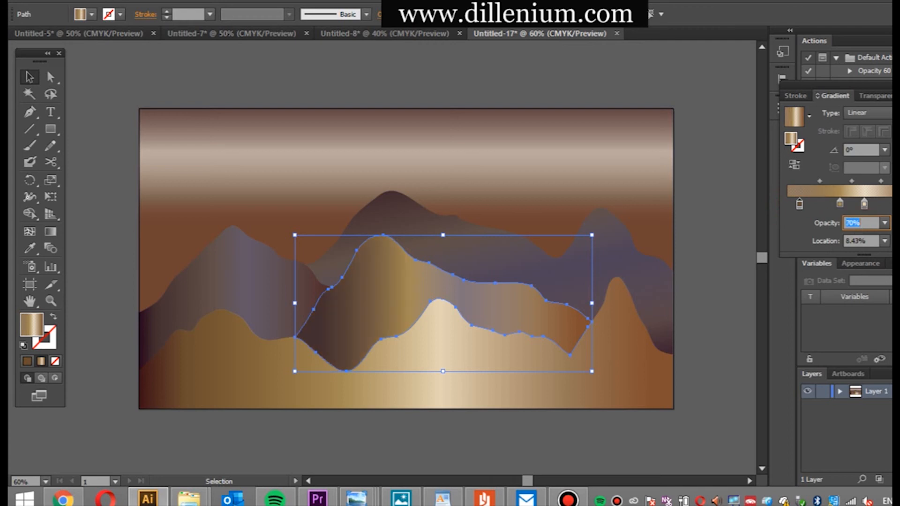
# - Set the middle mountain's end gradient stop at 95.51% to 70% opacity
pyautogui.click(899, 204)
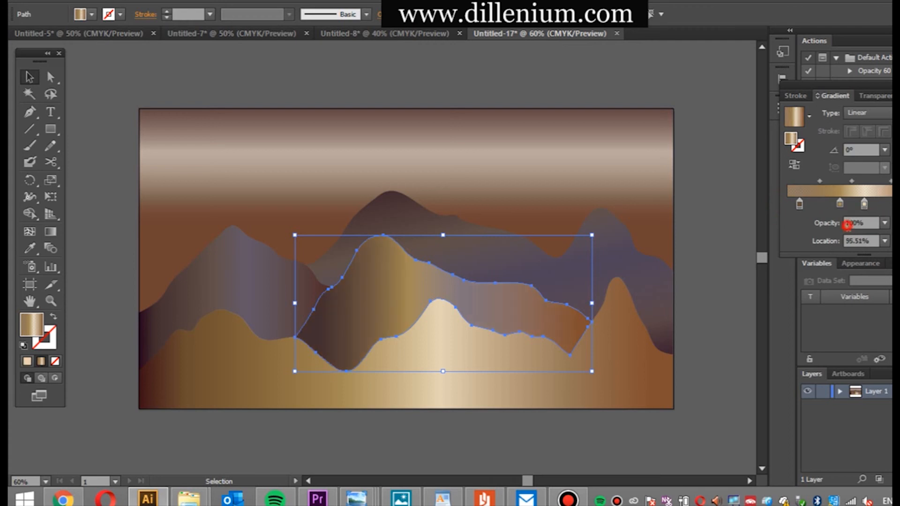
pyautogui.hotkey('shift', 'Down')
pyautogui.hotkey('shift', 'Down')
pyautogui.hotkey('shift', 'Down')
pyautogui.click(729, 309)
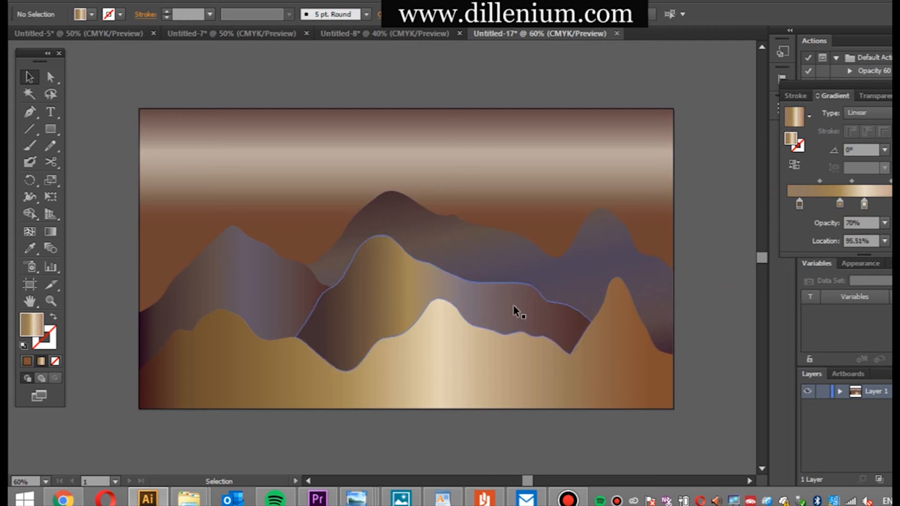
# - Redraw the middle mountain's gradient diagonally down across the shape at about -34.2°
pyautogui.click(498, 317)
pyautogui.click(50, 236)
pyautogui.moveTo(541, 251); pyautogui.dragTo(213, 463)
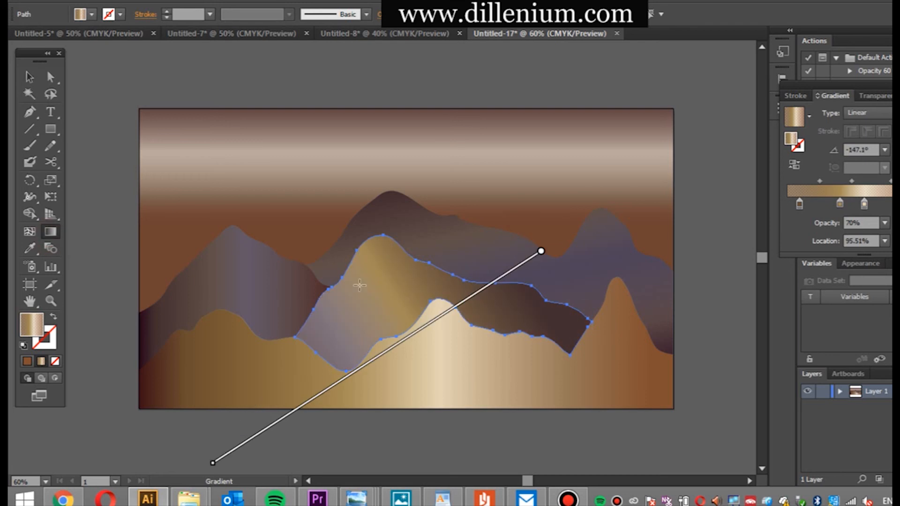
pyautogui.moveTo(361, 161); pyautogui.dragTo(607, 345)
pyautogui.moveTo(310, 240); pyautogui.dragTo(636, 461)
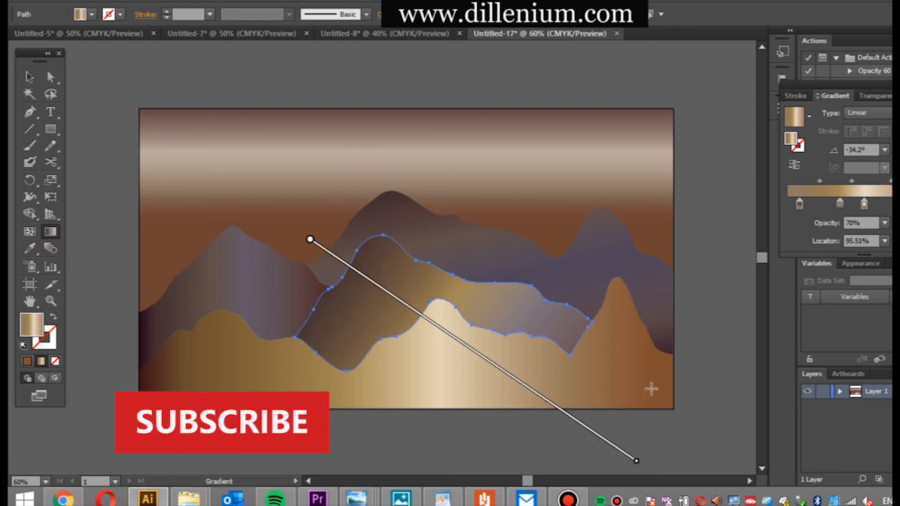
pyautogui.click(30, 77)
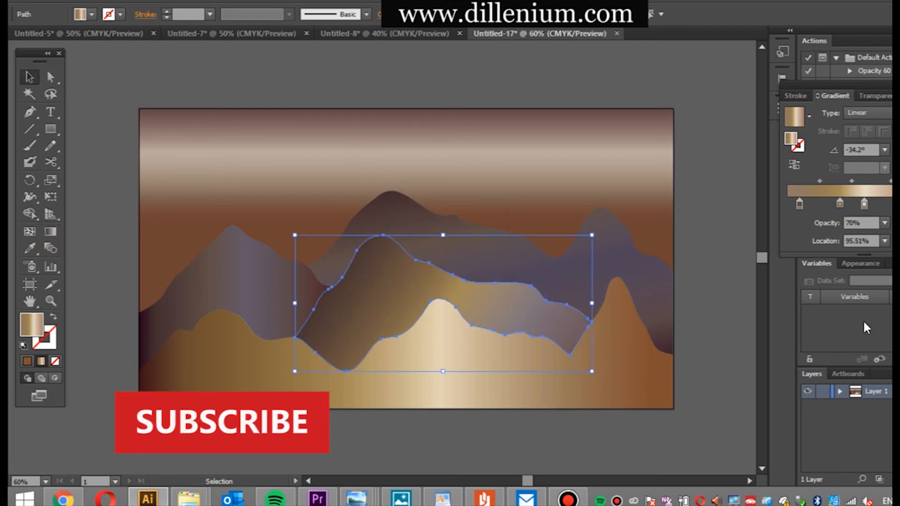
# - Reduce the opacity of the middle mountain's light gradient stop at 56.18% to 52%
pyautogui.click(863, 203)
pyautogui.scroll(-6, 859, 222)
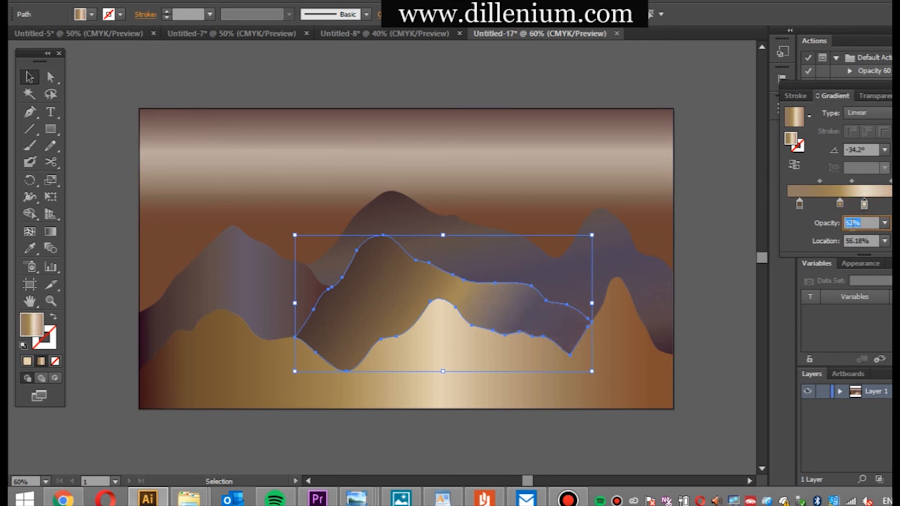
pyautogui.click(731, 243)
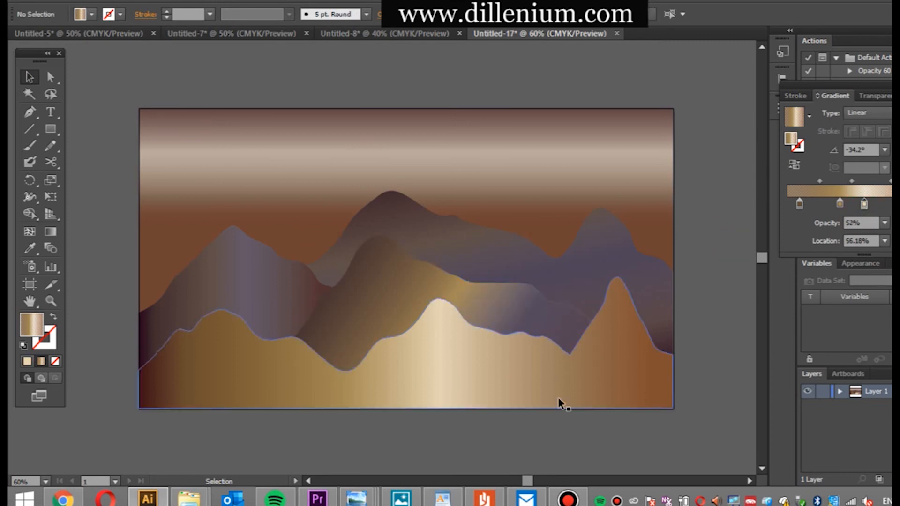
pyautogui.click(575, 313)
pyautogui.click(717, 306)
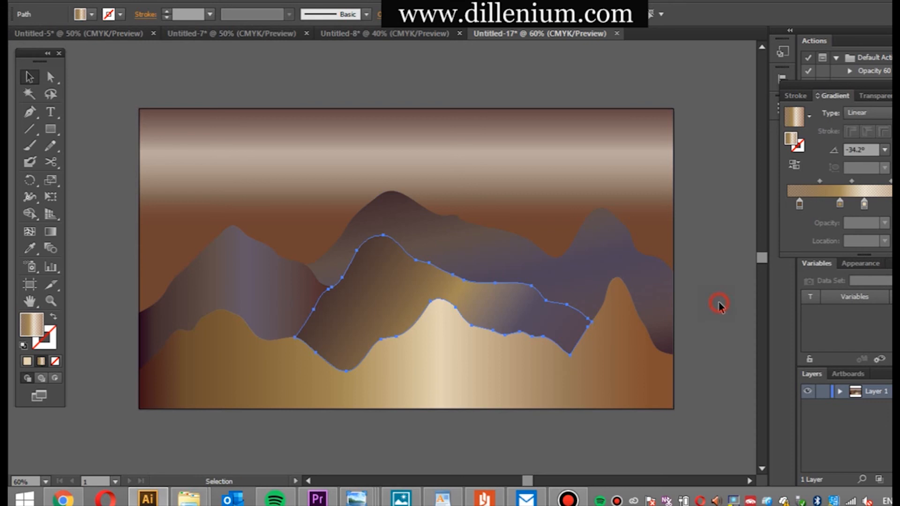
pyautogui.click(568, 325)
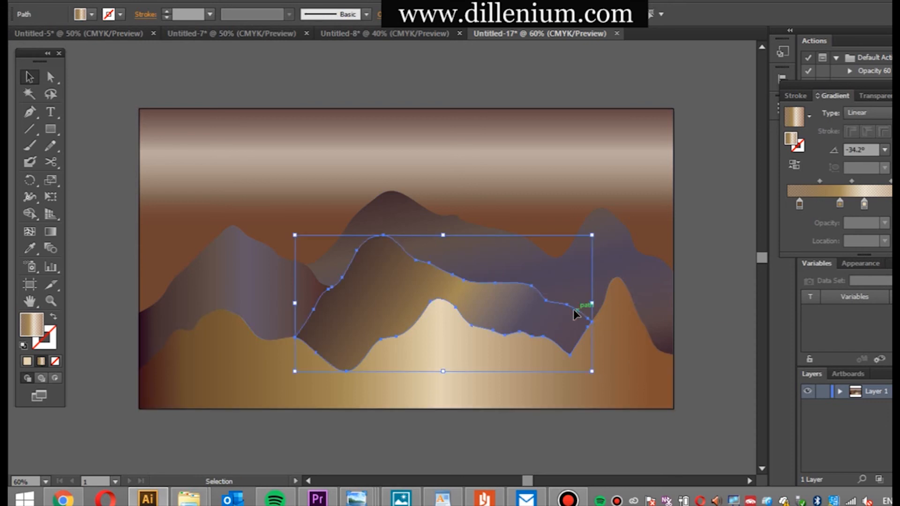
pyautogui.doubleClick(575, 313)
pyautogui.click(109, 310)
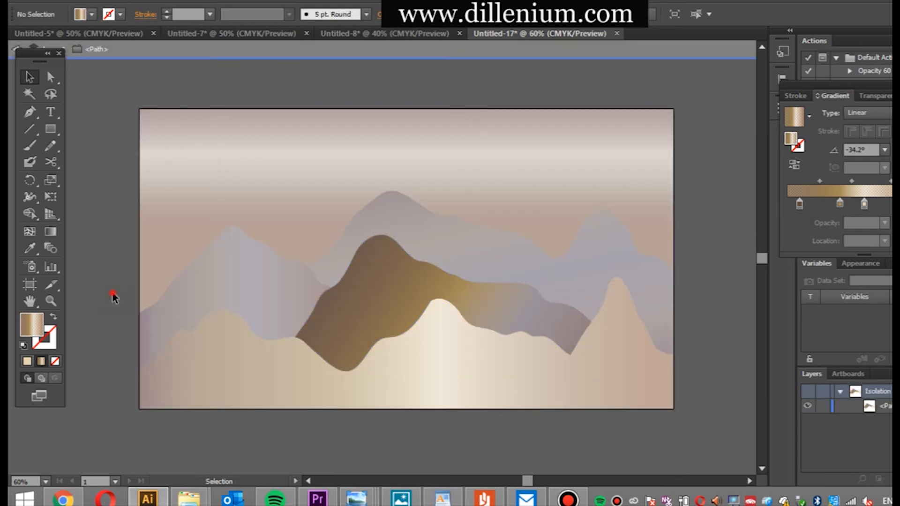
pyautogui.doubleClick(113, 296)
pyautogui.click(120, 364)
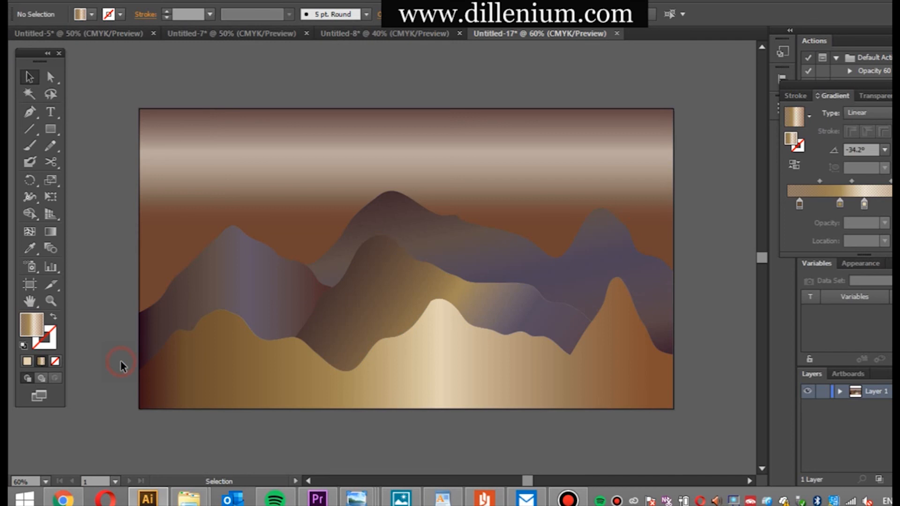
# - Lower the front mountain's overall opacity until it blends into a dark purple tone
pyautogui.click(274, 378)
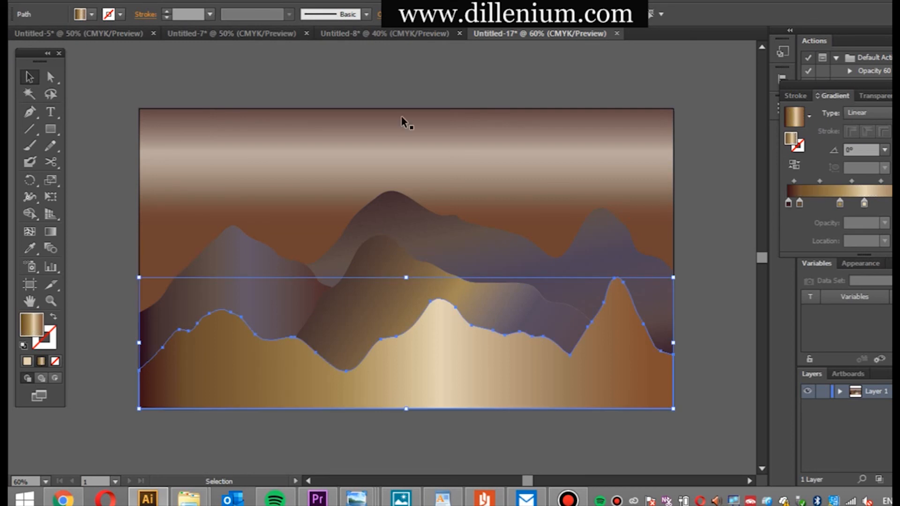
pyautogui.scroll(-9, 436, 15)
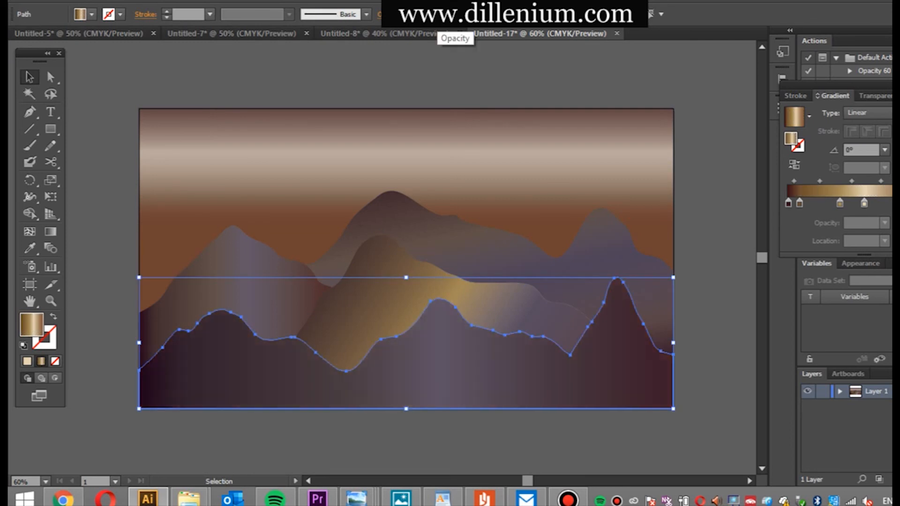
pyautogui.click(693, 237)
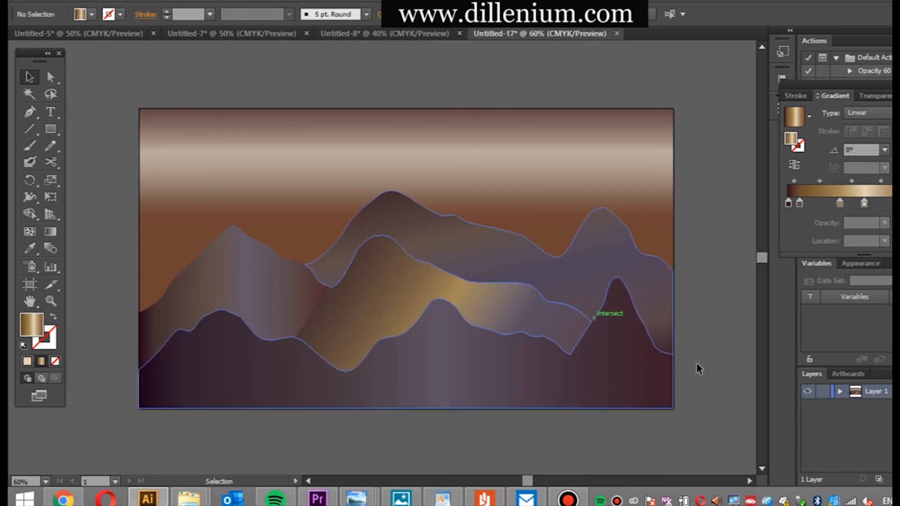
# - Raise the middle mountain's end gradient stop to 100% opacity and reapply the original metallic gradient swatch to the shape
pyautogui.click(552, 323)
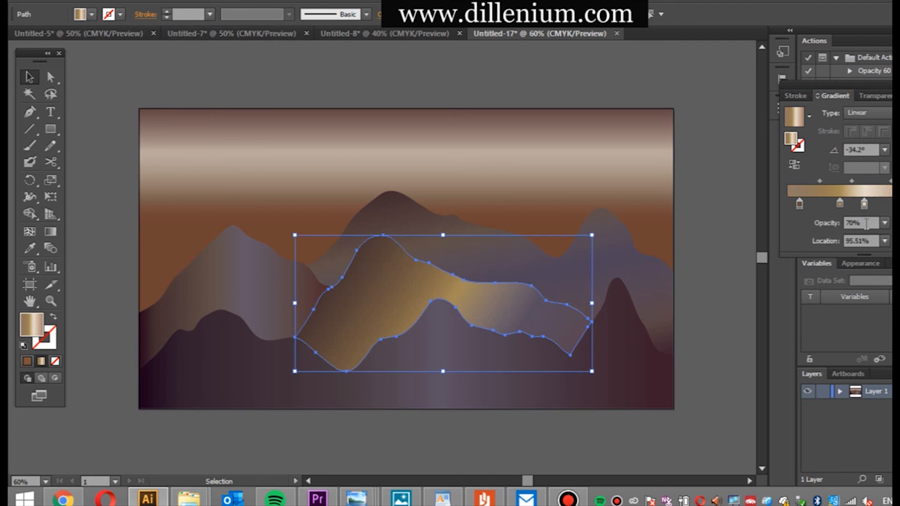
pyautogui.scroll(7, 866, 223)
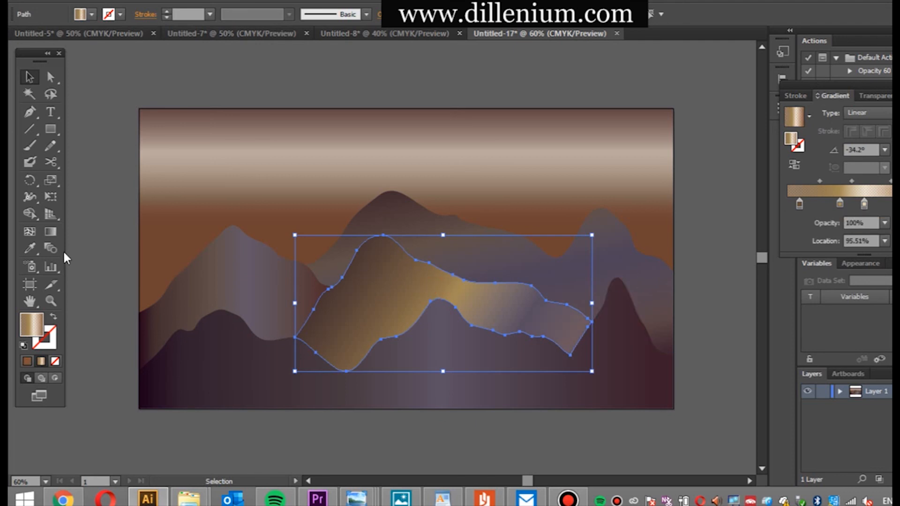
pyautogui.click(91, 14)
pyautogui.click(75, 68)
pyautogui.click(101, 256)
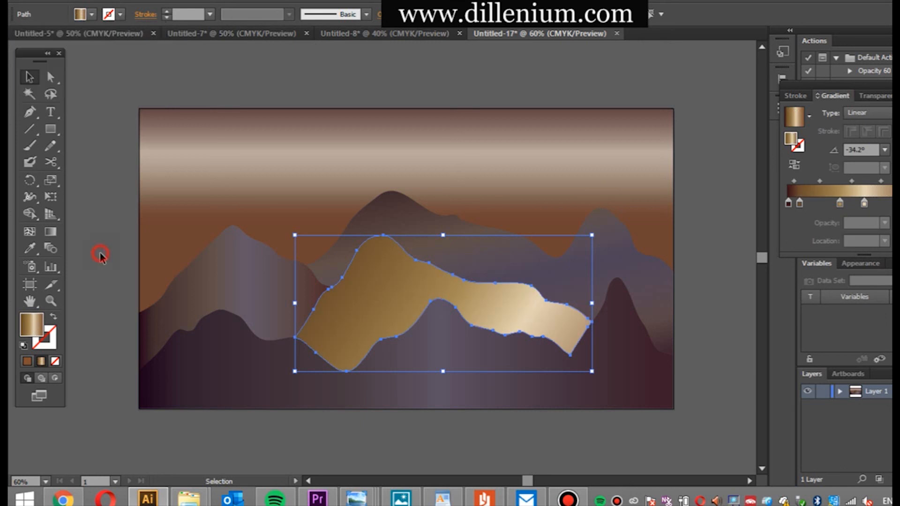
# - Lower the middle mountain's overall opacity to mute its metallic gradient against the dark background
pyautogui.click(404, 299)
pyautogui.scroll(-12, 427, 20)
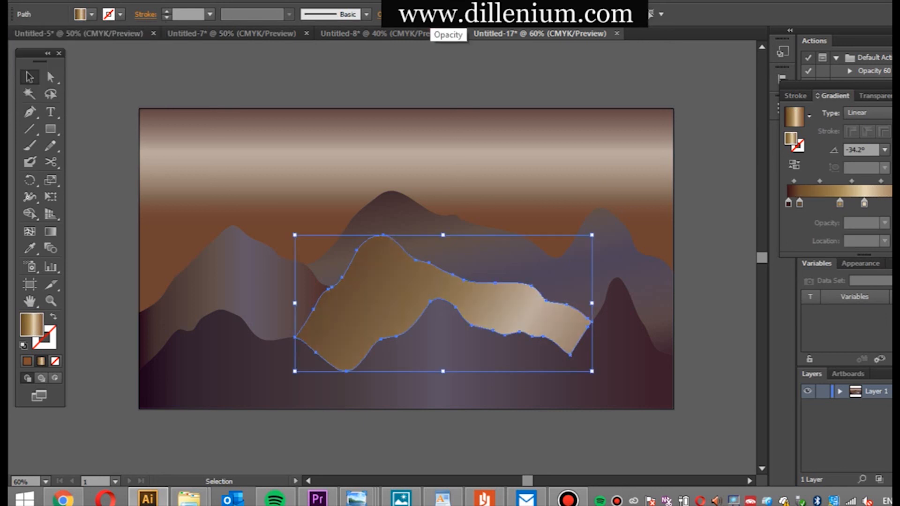
pyautogui.click(100, 192)
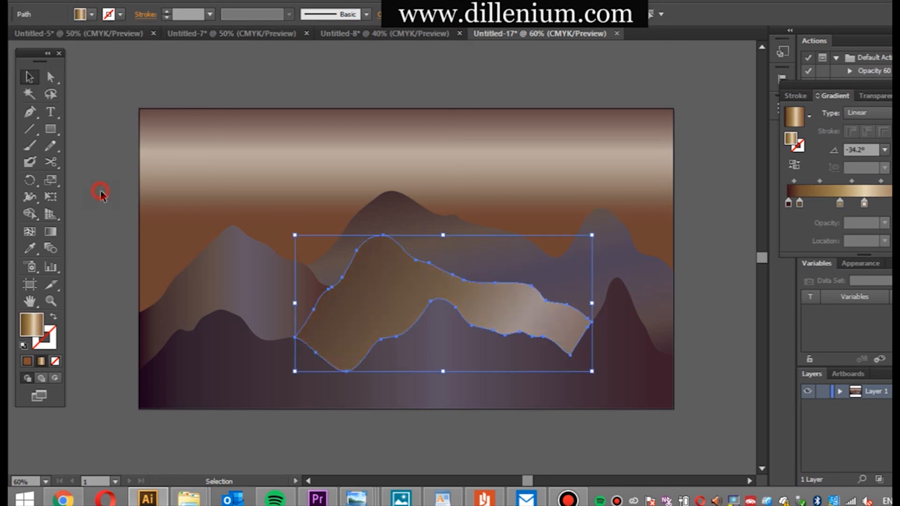
# - Copy the middle mountain's appearance onto the left mountain with the Eyedropper and lower the left mountain's opacity further
pyautogui.click(205, 305)
pyautogui.click(52, 235)
pyautogui.press('i')
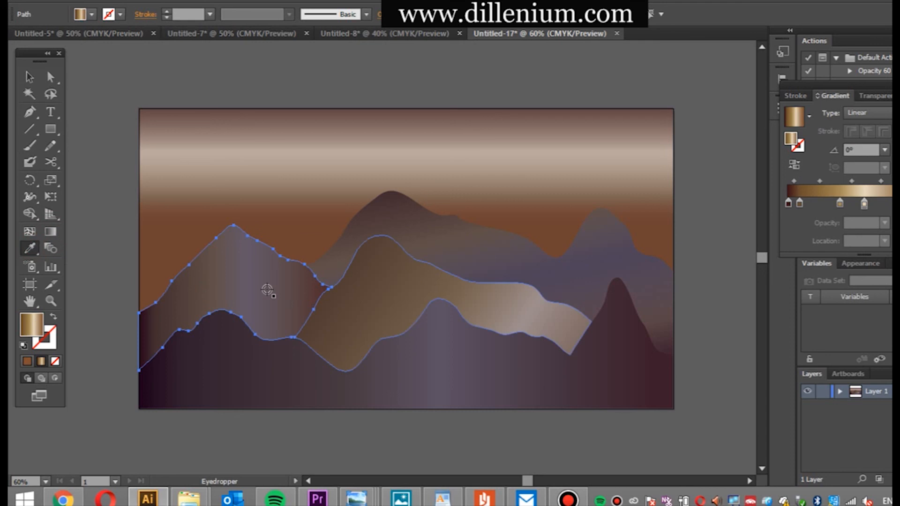
pyautogui.click(388, 281)
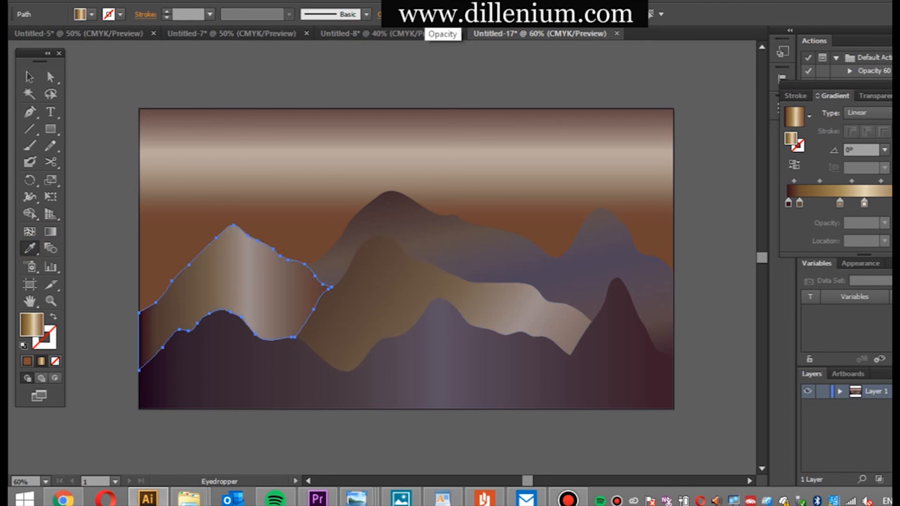
pyautogui.click(29, 77)
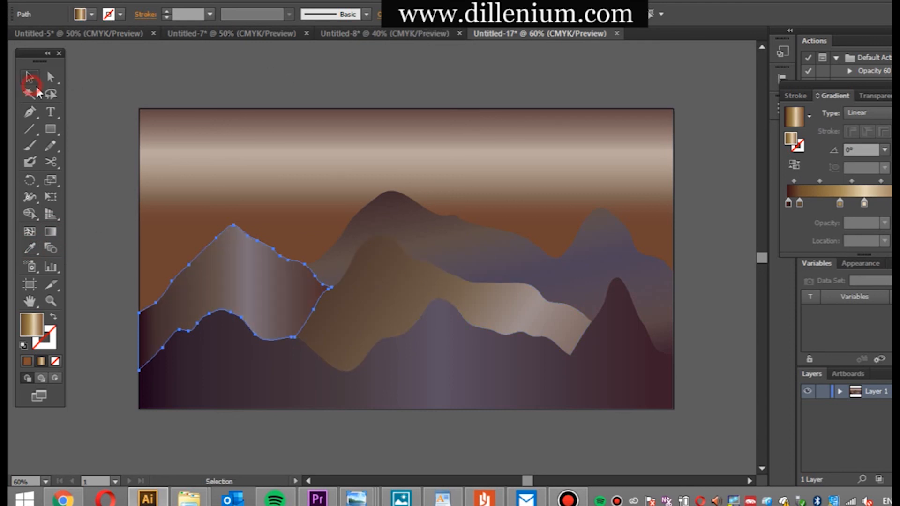
# - Copy the middle mountain's gradient and opacity onto the back mountain with the Eyedropper
pyautogui.click(475, 243)
pyautogui.click(29, 249)
pyautogui.click(372, 299)
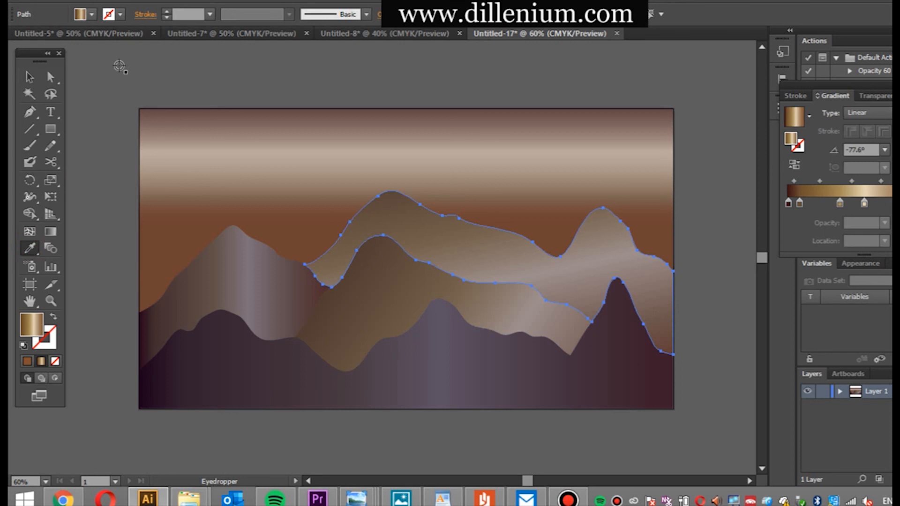
# - Lower the back mountain's overall opacity and deselect it
pyautogui.press('Return')
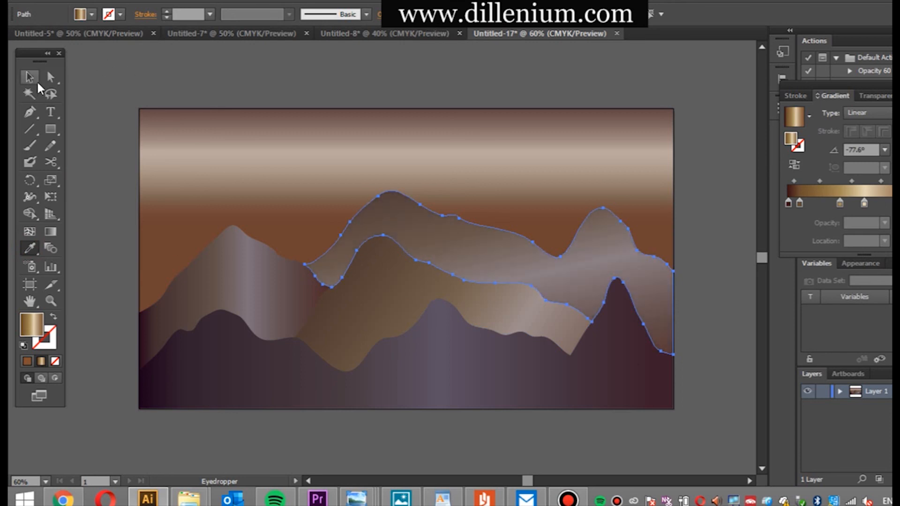
pyautogui.click(29, 77)
pyautogui.click(80, 161)
# - Raise the front mountain's opacity to brighten its metallic gradient
pyautogui.click(229, 377)
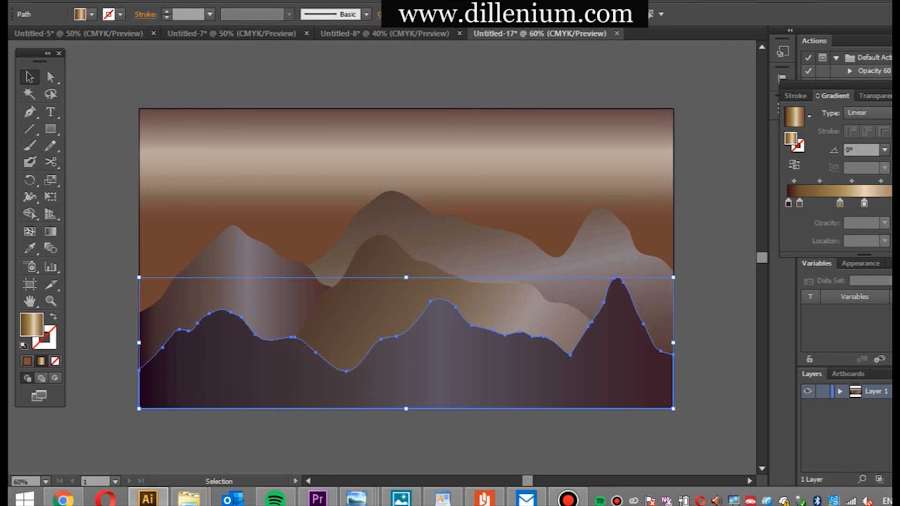
pyautogui.scroll(5, 430, 15)
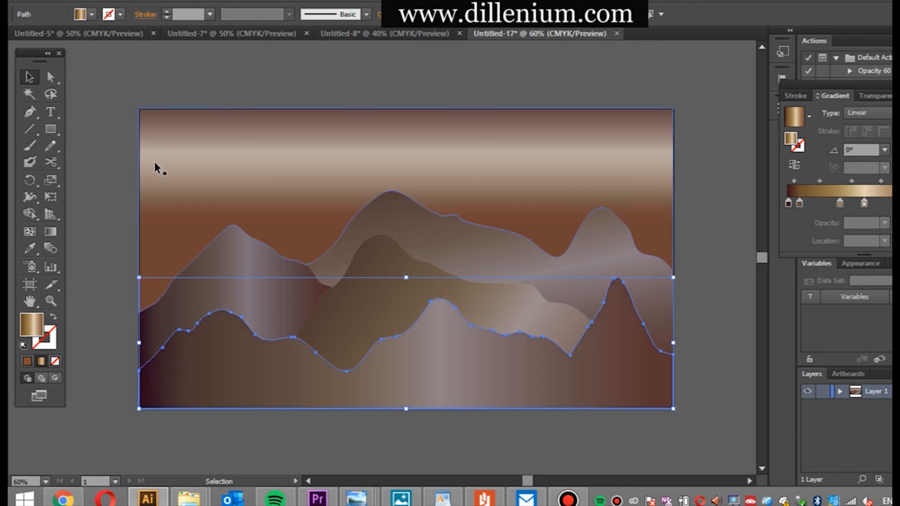
pyautogui.click(108, 222)
# - Copy the sky's gradient onto the left mountain with the Eyedropper and lower the mountain's opacity
pyautogui.click(220, 287)
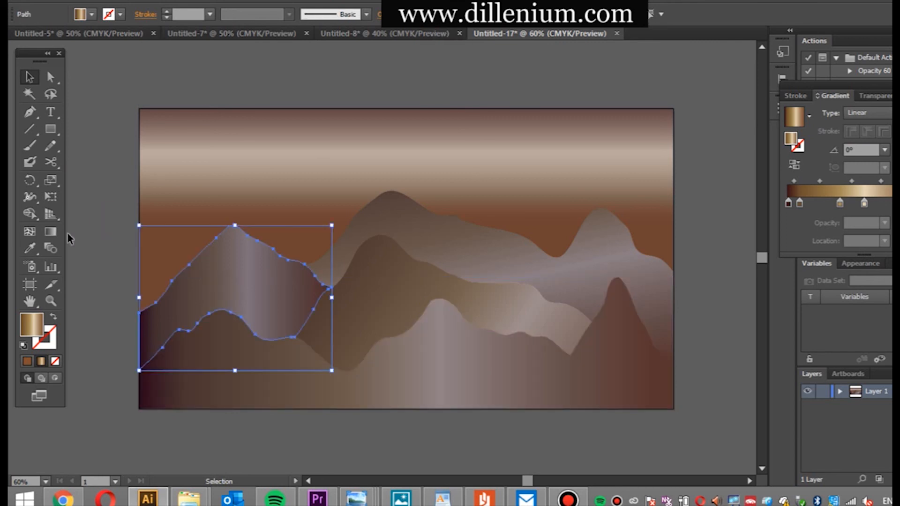
pyautogui.click(29, 248)
pyautogui.click(314, 140)
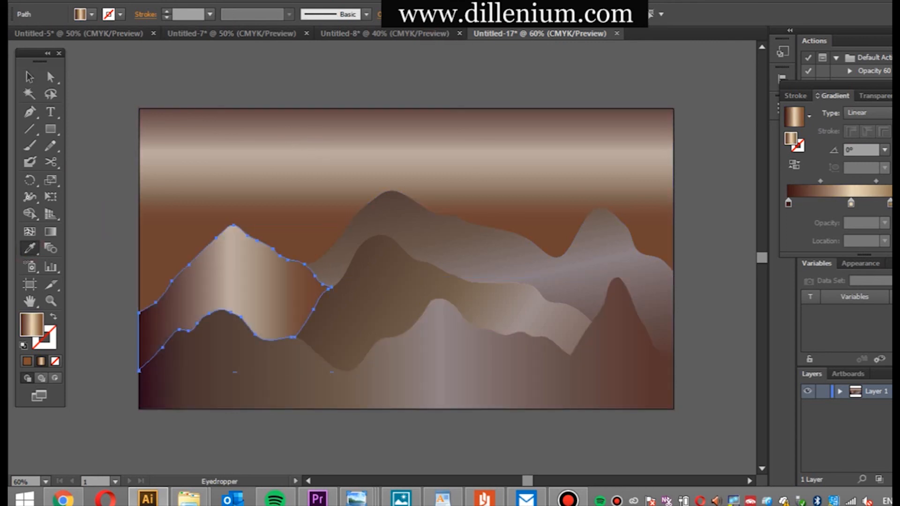
pyautogui.scroll(-4, 430, 15)
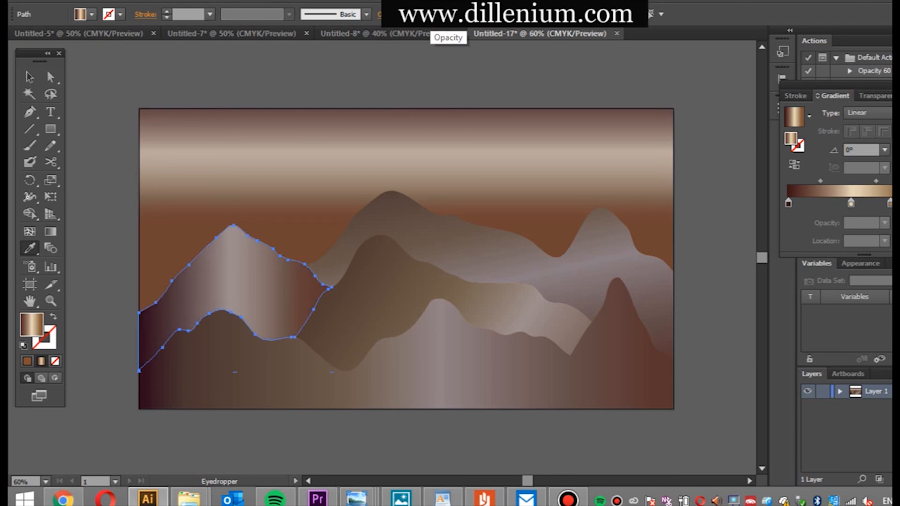
# - Redraw the left mountain's gradient diagonally from upper right to lower left, at about -135.6°
pyautogui.press('g')
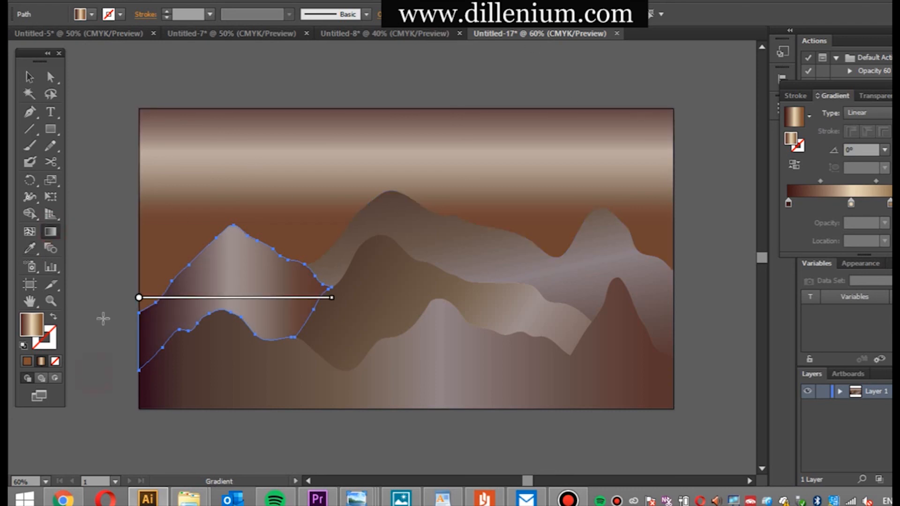
pyautogui.moveTo(106, 253); pyautogui.dragTo(102, 372)
pyautogui.moveTo(372, 121); pyautogui.dragTo(112, 375)
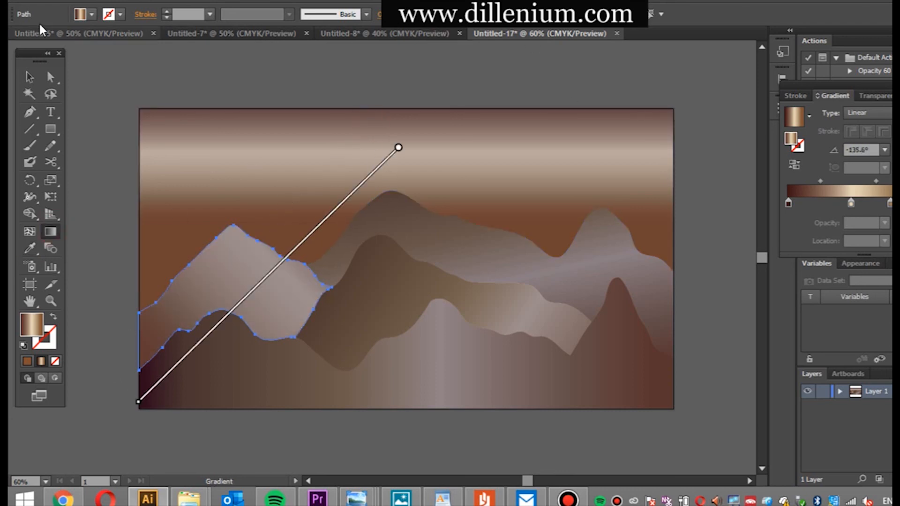
pyautogui.press('v')
pyautogui.click(90, 172)
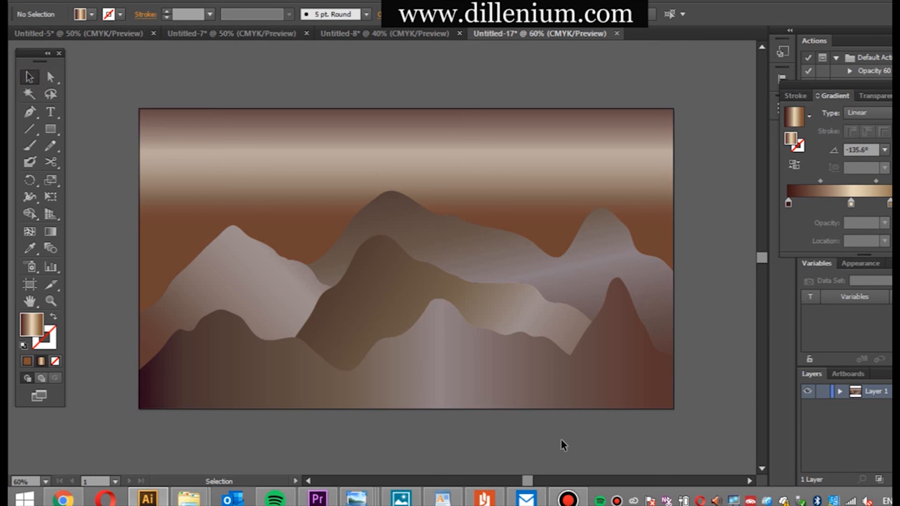
# - Draw a gradient-filled circle with the Ellipse tool as a sun in the sky above the back mountain
pyautogui.click(51, 129)
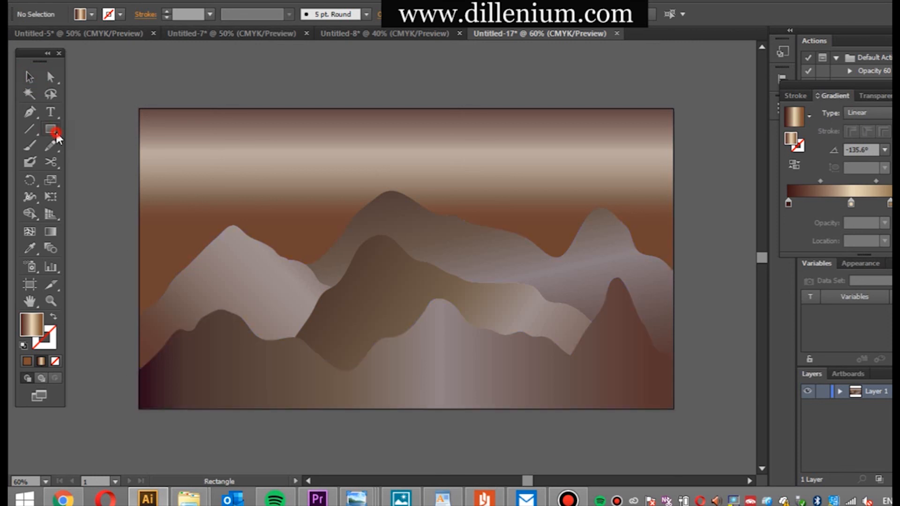
pyautogui.click(104, 162)
pyautogui.moveTo(475, 138); pyautogui.dragTo(549, 211)
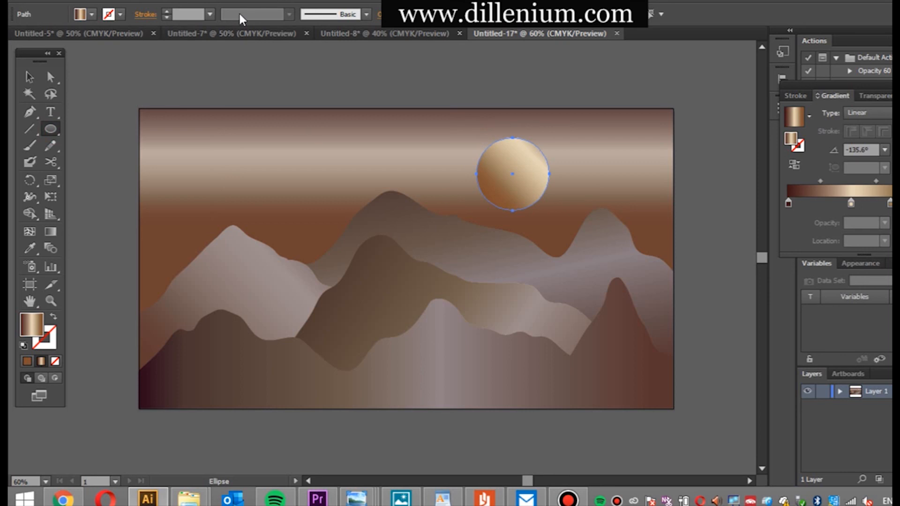
pyautogui.click(29, 77)
pyautogui.click(87, 94)
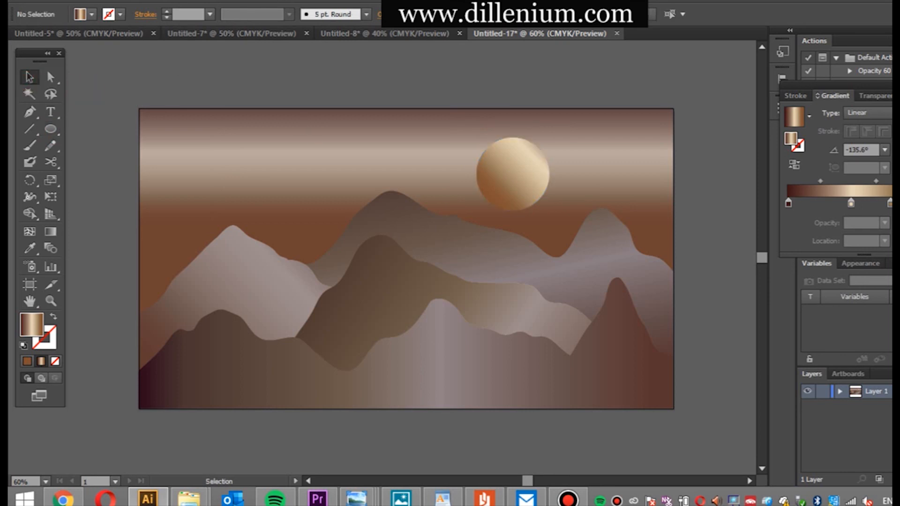
# - Apply a Feather effect with a 35 px radius to the sun circle
pyautogui.moveTo(761, 259); pyautogui.dragTo(761, 255)
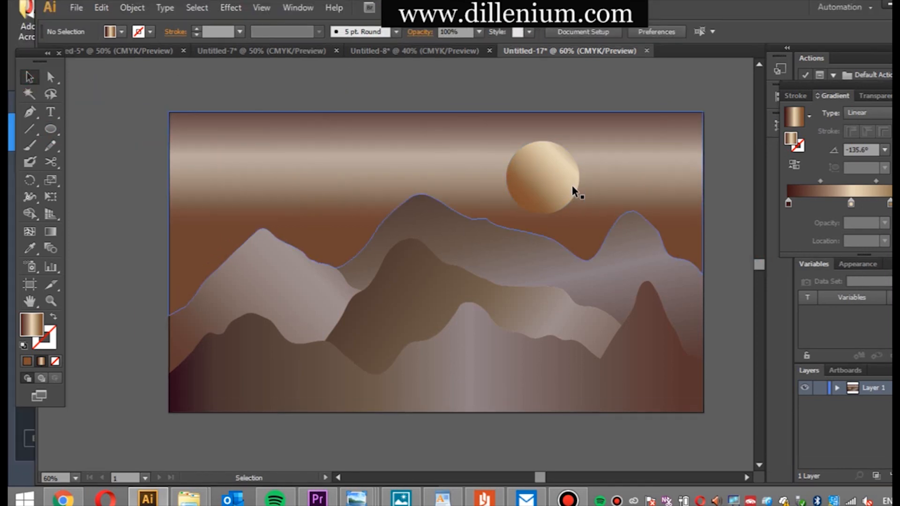
pyautogui.click(572, 188)
pyautogui.click(230, 8)
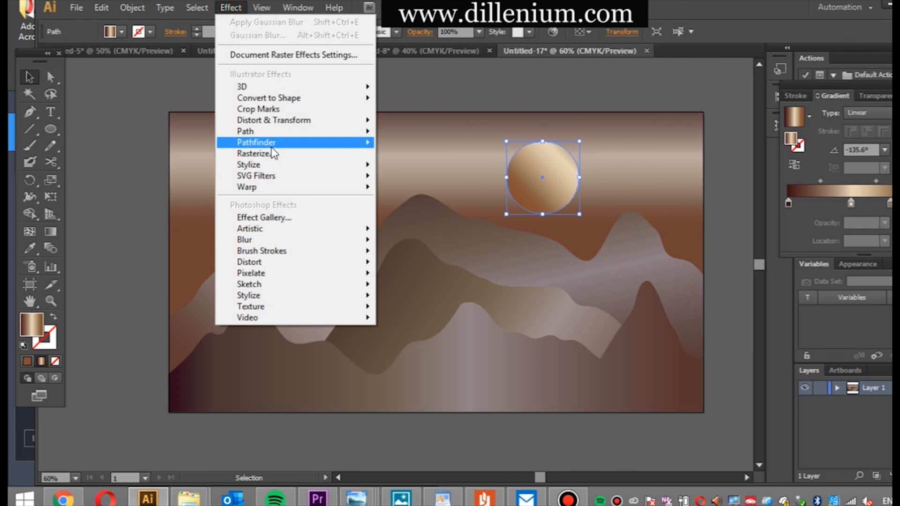
pyautogui.moveTo(276, 164)
pyautogui.click(410, 181)
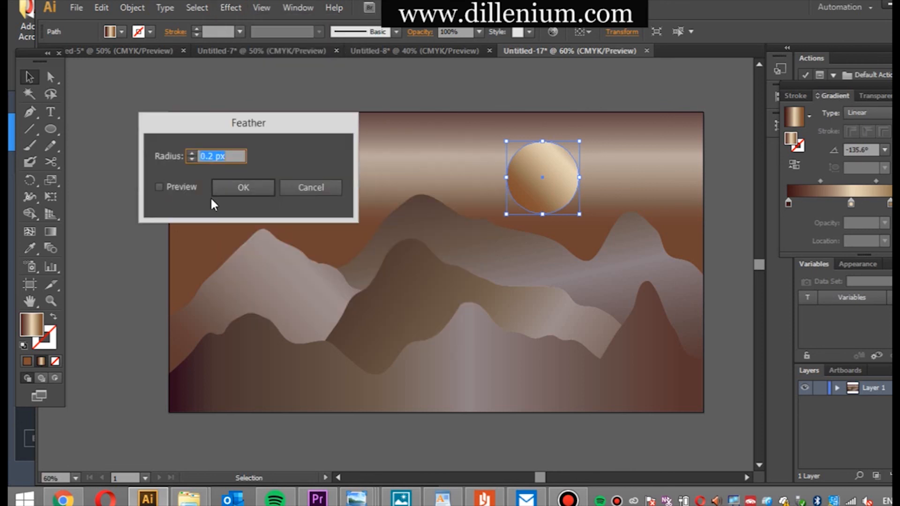
pyautogui.click(158, 187)
pyautogui.click(216, 158)
pyautogui.scroll(12, 216, 158)
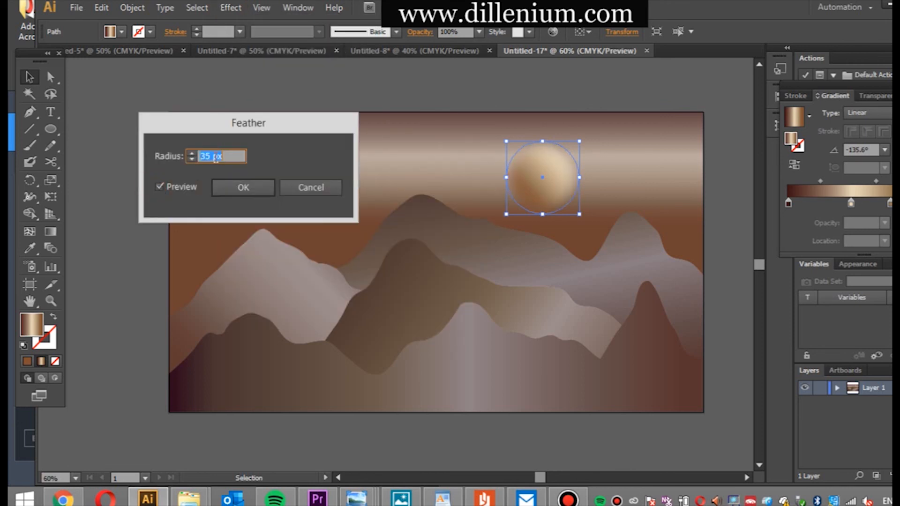
pyautogui.click(230, 185)
pyautogui.click(101, 217)
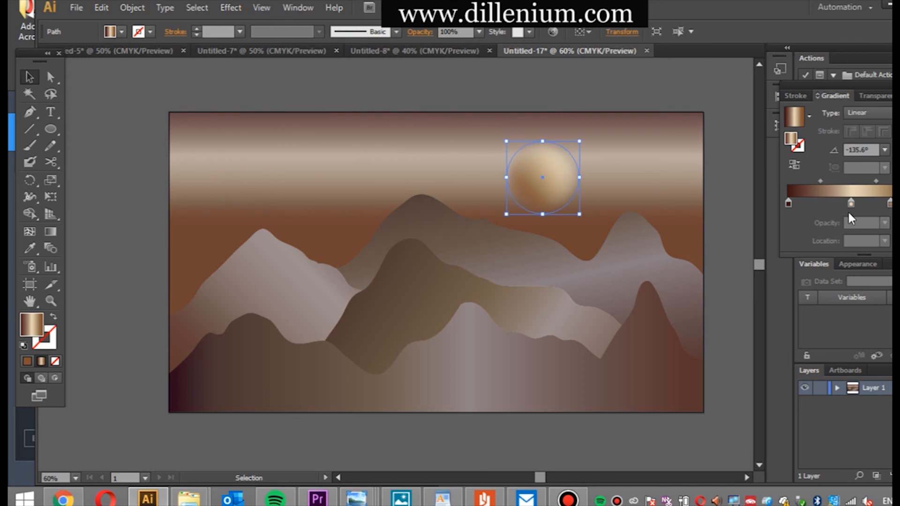
# - Set the sun's opacity to 80%
pyautogui.click(547, 198)
pyautogui.click(460, 32)
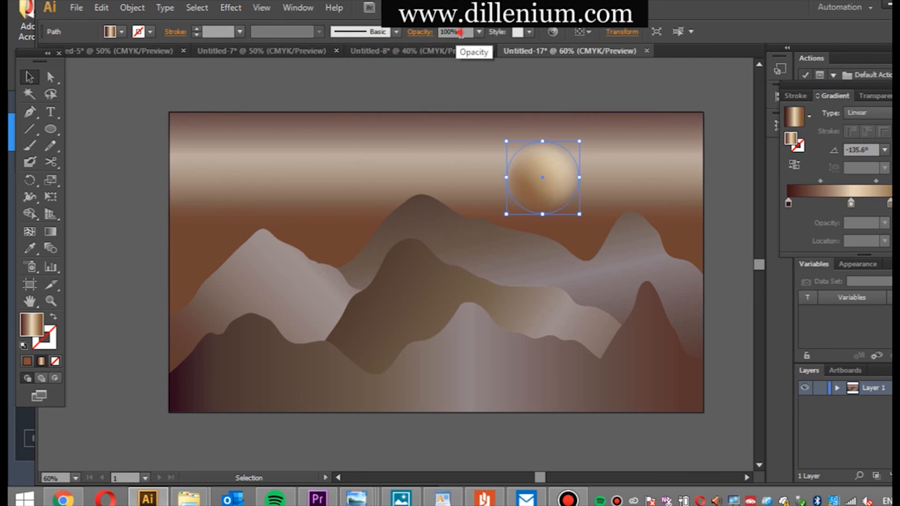
pyautogui.write('80')
pyautogui.click(139, 190)
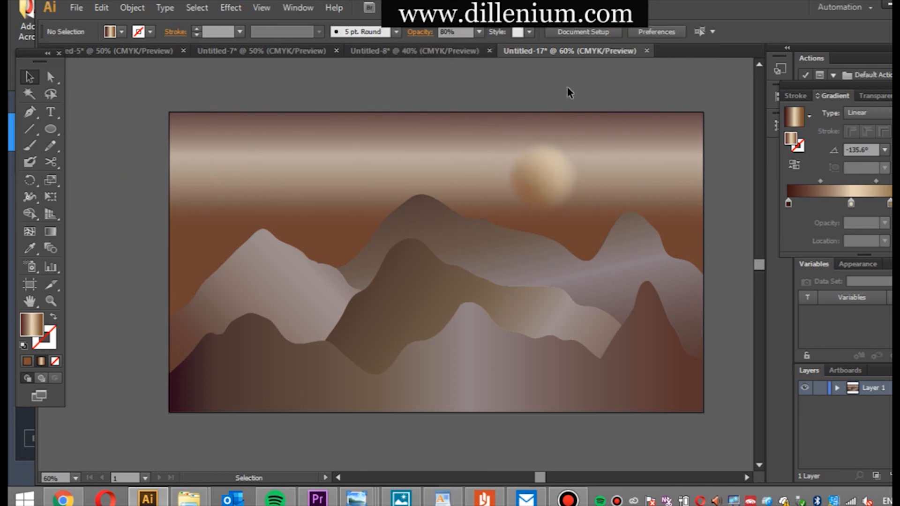
# - Flatten the sun's top slightly by lowering its upper anchor point with Direct Selection
pyautogui.click(566, 193)
pyautogui.press('a')
pyautogui.click(542, 146)
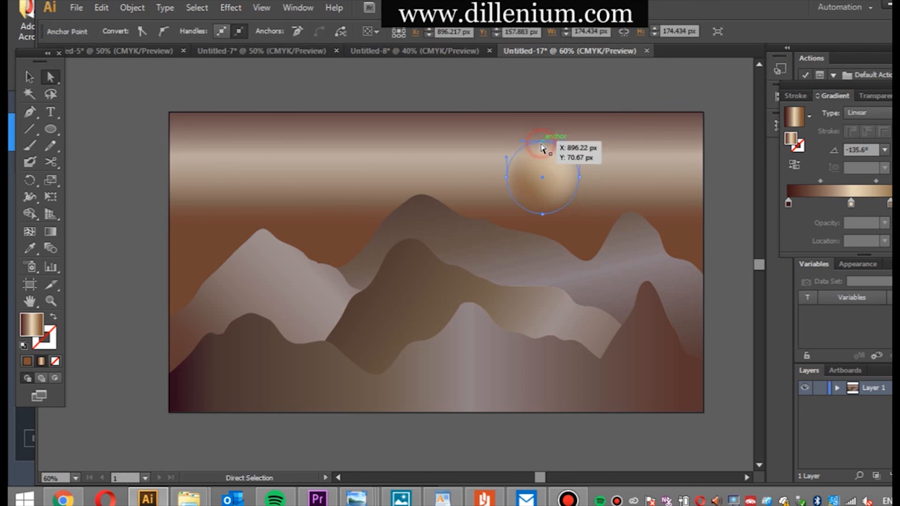
pyautogui.click(150, 237)
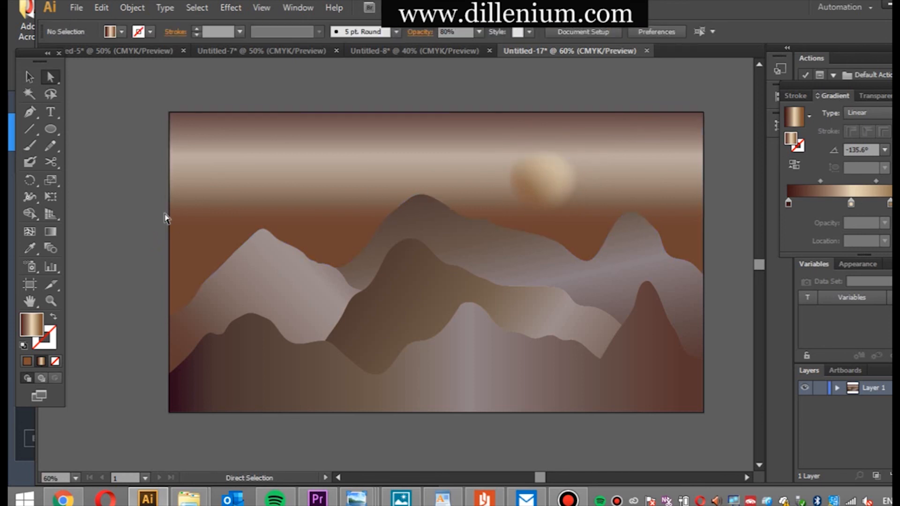
# - Move the sun down and right into the dip beside the back mountain's right peak
pyautogui.moveTo(551, 197); pyautogui.dragTo(580, 220)
pyautogui.click(731, 218)
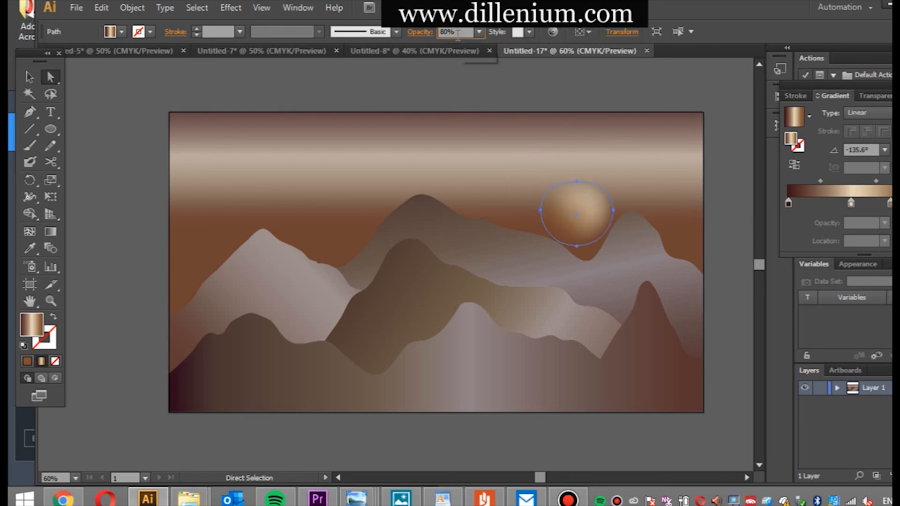
pyautogui.click(718, 232)
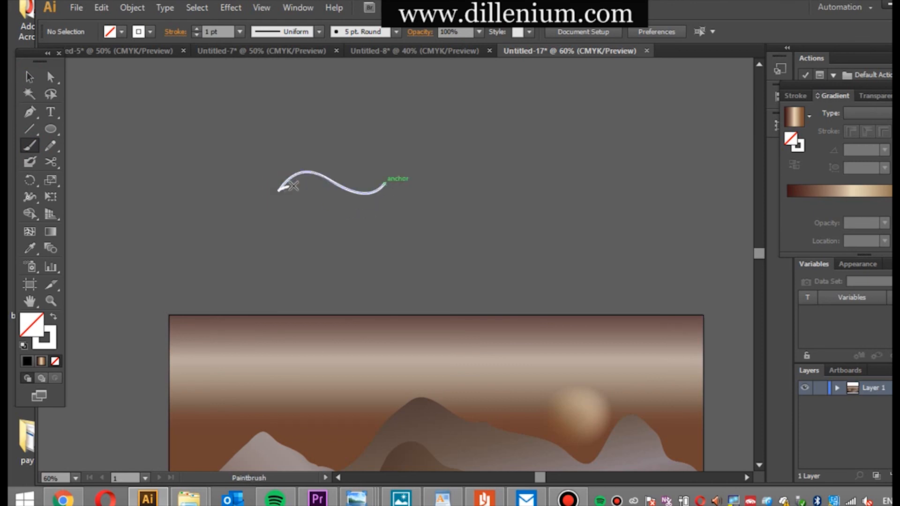
# - Paint a bird outline with a curved body and two wings above the artboard using white 1 pt Paintbrush strokes
pyautogui.moveTo(381, 193); pyautogui.dragTo(384, 183)
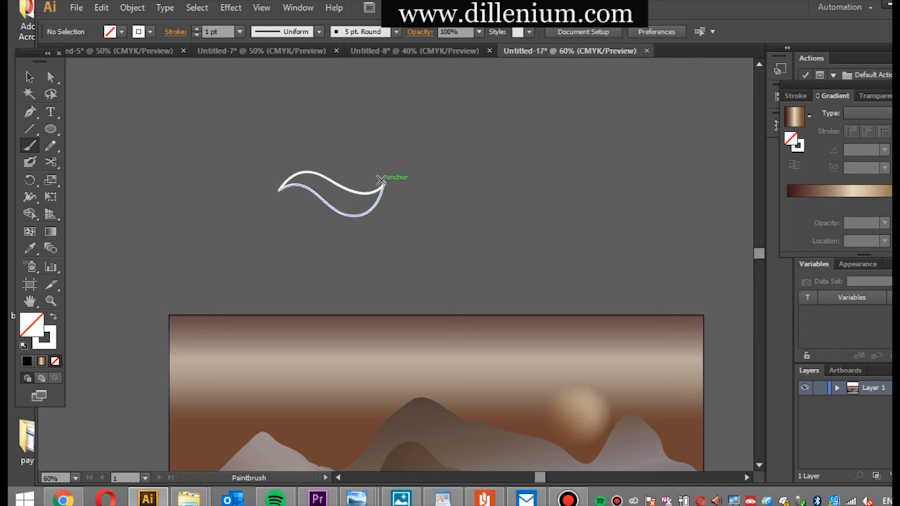
pyautogui.press('v')
pyautogui.click(374, 207)
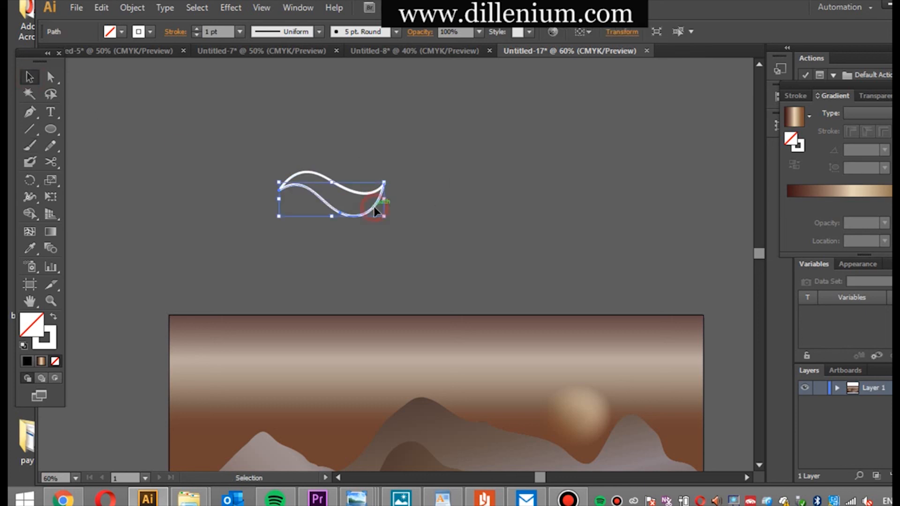
pyautogui.click(388, 186)
pyautogui.press('b')
pyautogui.hotkey('ctrl', 'shift', 'a')
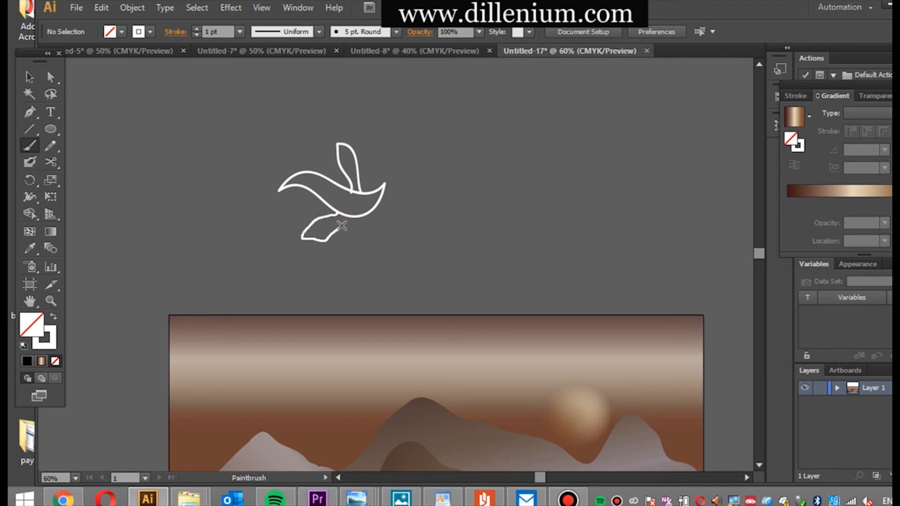
# - Expand the appearance of the bird strokes and fill the enclosed body and wings in white with Shape Builder
pyautogui.click(29, 76)
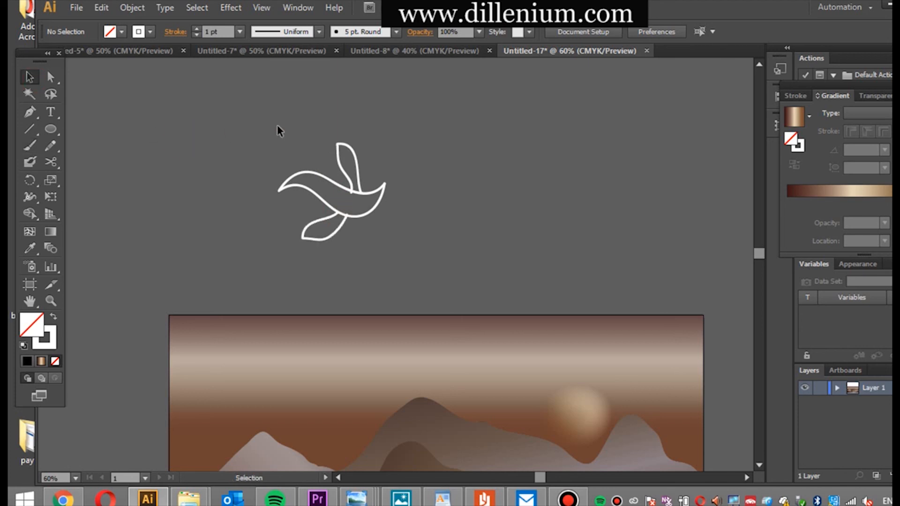
pyautogui.moveTo(233, 137); pyautogui.dragTo(404, 253)
pyautogui.click(133, 7)
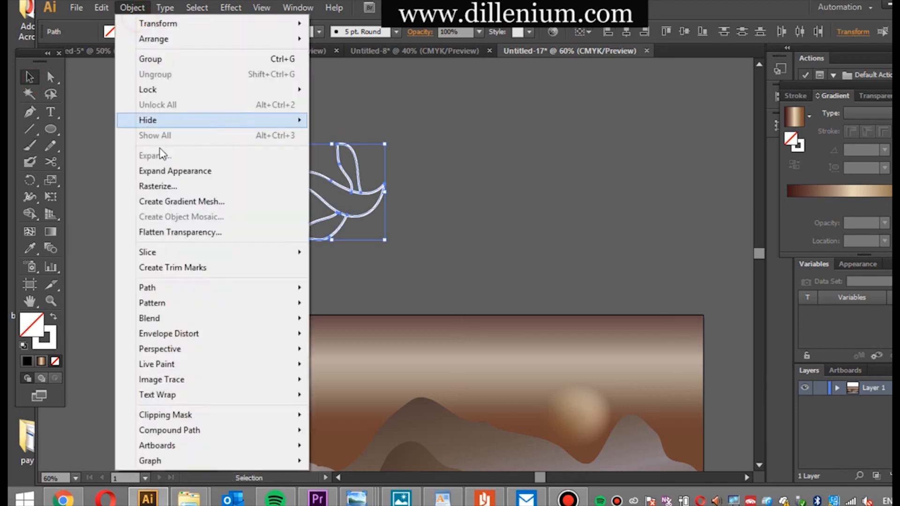
pyautogui.click(161, 169)
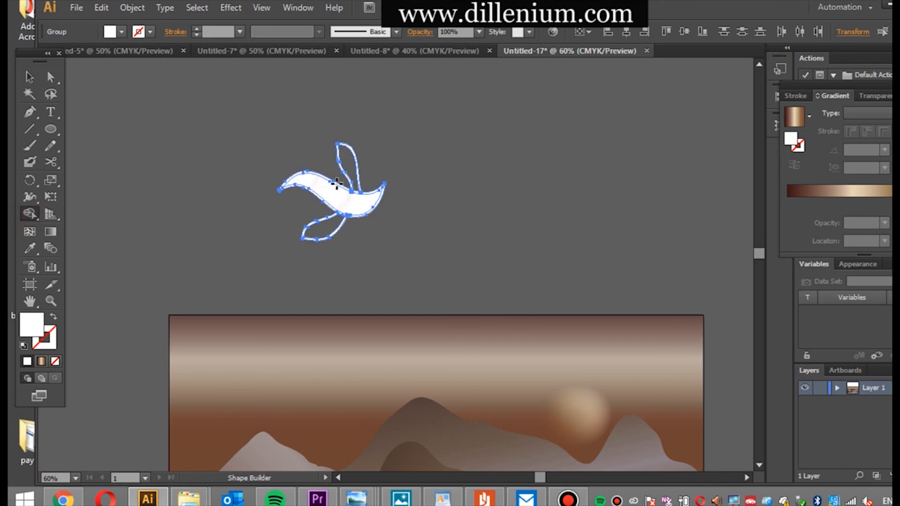
pyautogui.click(30, 78)
pyautogui.click(145, 176)
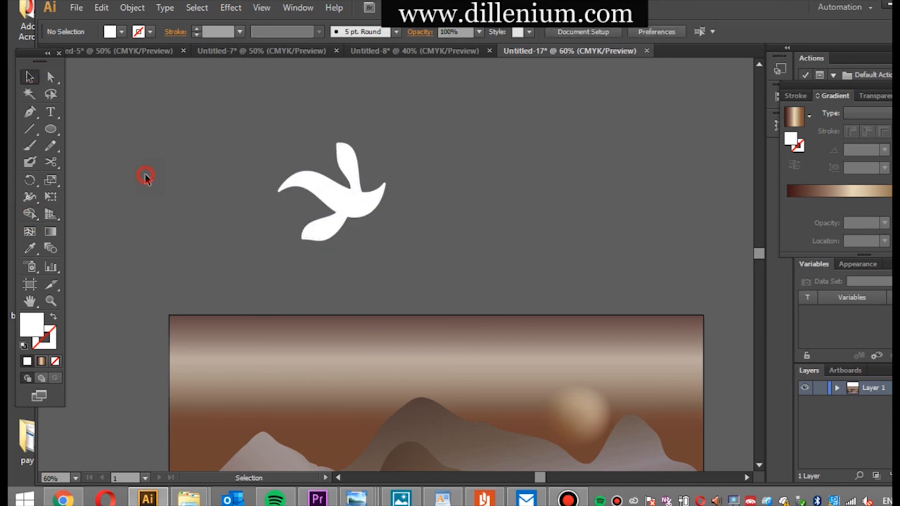
# - Ungroup the bird and move the filled body and wings away from the leftover outlines
pyautogui.click(352, 197)
pyautogui.rightClick(351, 196)
pyautogui.click(387, 279)
pyautogui.click(427, 217)
pyautogui.click(346, 207)
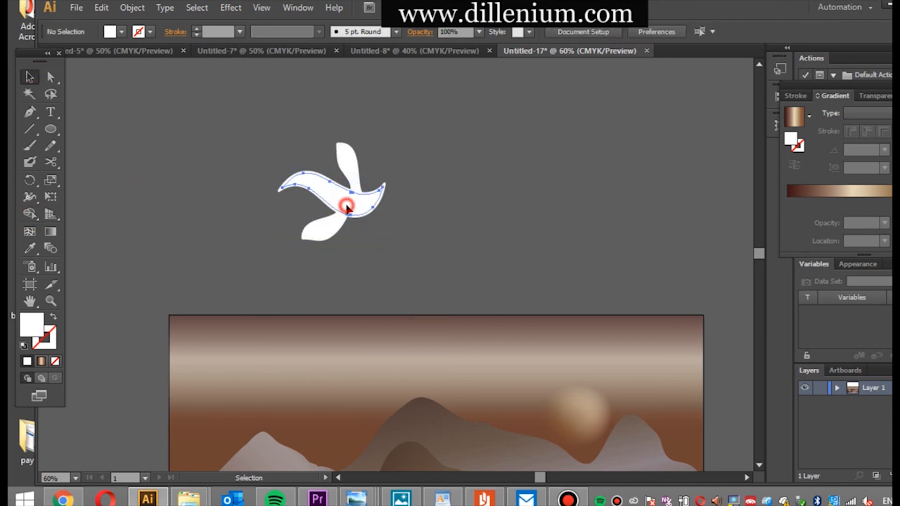
pyautogui.keyDown('shift'); pyautogui.click(329, 226); pyautogui.keyUp('shift')
pyautogui.keyDown('shift'); pyautogui.click(354, 170); pyautogui.keyUp('shift')
pyautogui.moveTo(417, 157); pyautogui.dragTo(540, 146)
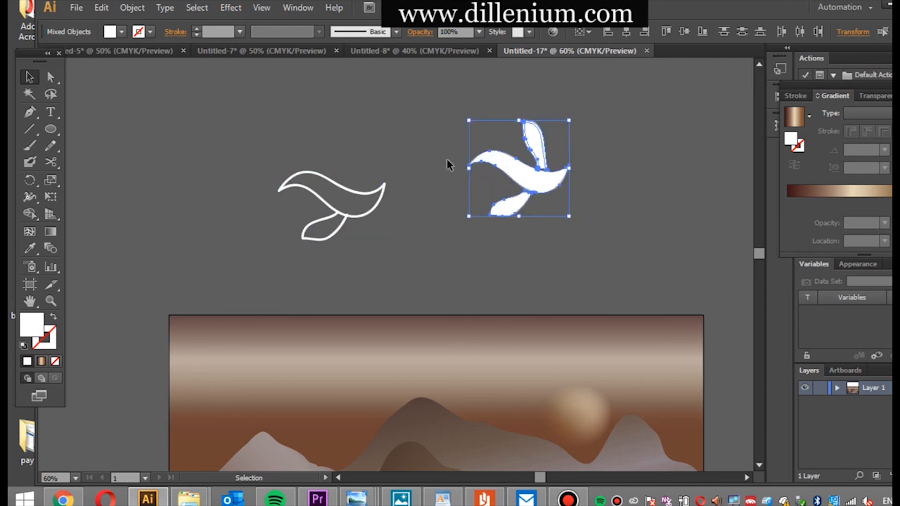
# - Ungroup the upper wing and delete the leftover outlines around the bird shapes
pyautogui.click(448, 158)
pyautogui.rightClick(545, 134)
pyautogui.click(571, 211)
pyautogui.click(570, 211)
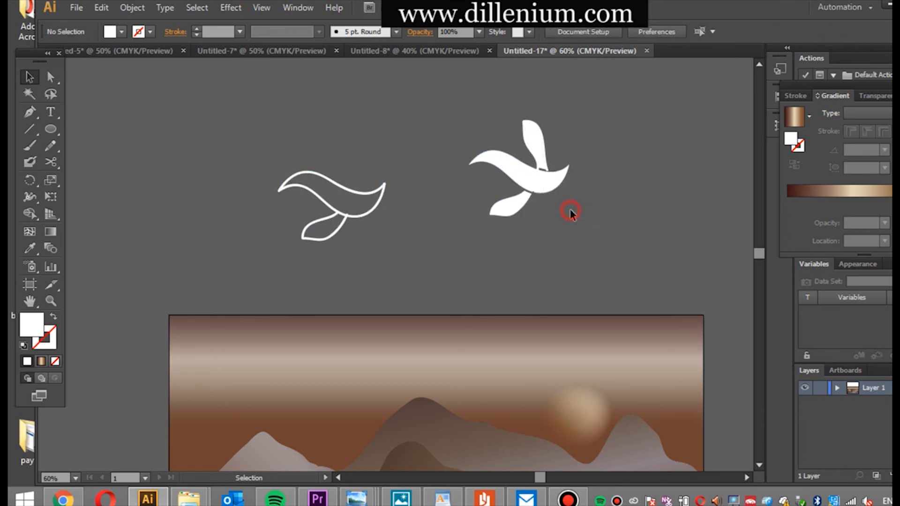
pyautogui.moveTo(296, 238); pyautogui.dragTo(296, 237)
pyautogui.press('Delete')
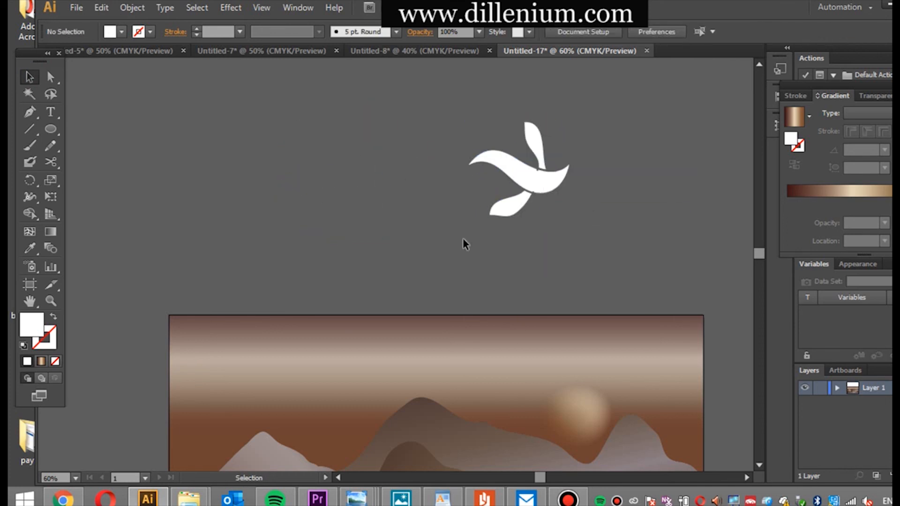
# - Move both wings closer against the bird's body and select the whole bird
pyautogui.moveTo(521, 206); pyautogui.dragTo(524, 200)
pyautogui.click(537, 222)
pyautogui.moveTo(543, 141); pyautogui.dragTo(540, 146)
pyautogui.click(565, 150)
pyautogui.moveTo(436, 111); pyautogui.dragTo(597, 243)
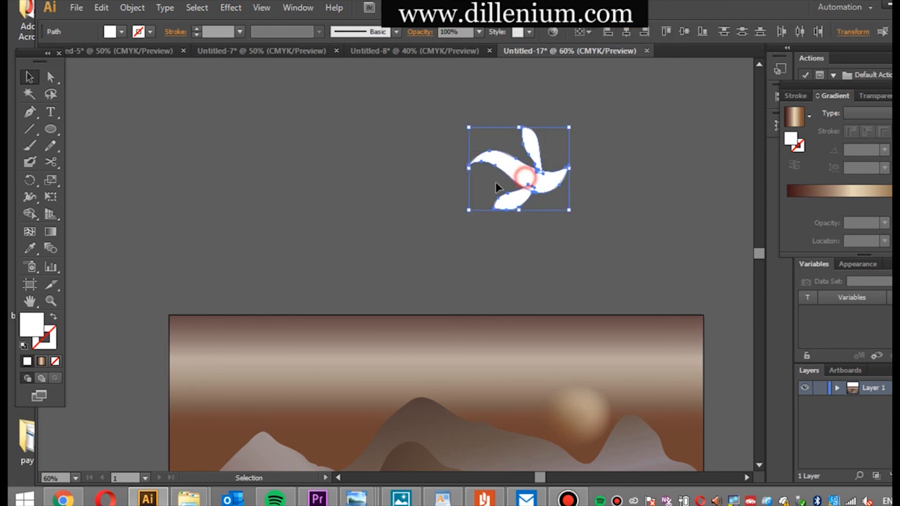
# - Move the white bird aside, display the Pathfinder options and place a duplicate of the bird beside it
pyautogui.moveTo(496, 183); pyautogui.dragTo(308, 200)
pyautogui.click(297, 7)
pyautogui.click(367, 388)
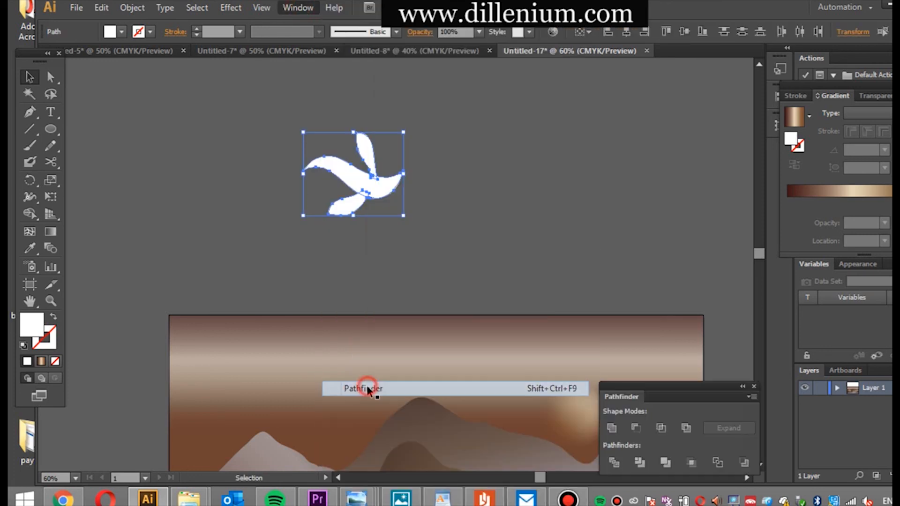
pyautogui.click(543, 213)
pyautogui.moveTo(288, 134); pyautogui.dragTo(288, 134)
pyautogui.hotkey('ctrl', 'c')
pyautogui.hotkey('ctrl', 'v')
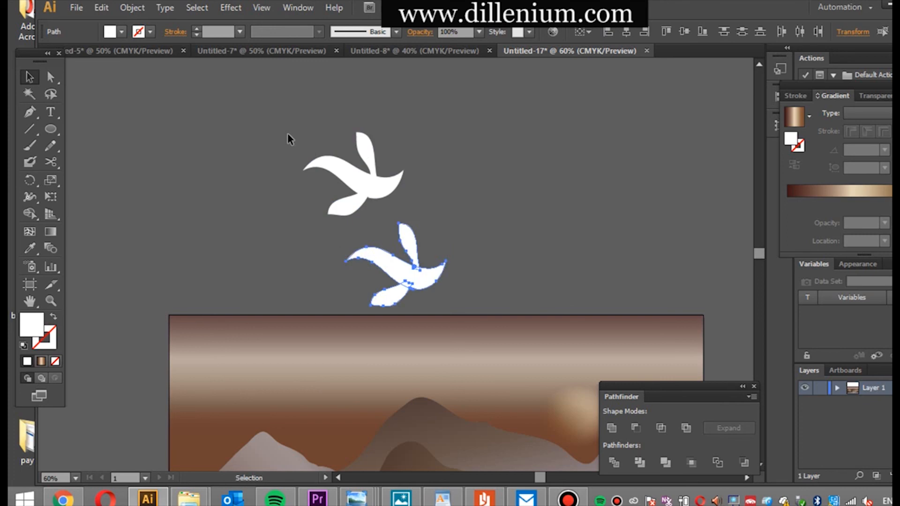
pyautogui.moveTo(416, 287); pyautogui.dragTo(534, 179)
# - Unite the original bird's body and wings into one shape and fill it with black
pyautogui.moveTo(270, 123); pyautogui.dragTo(409, 225)
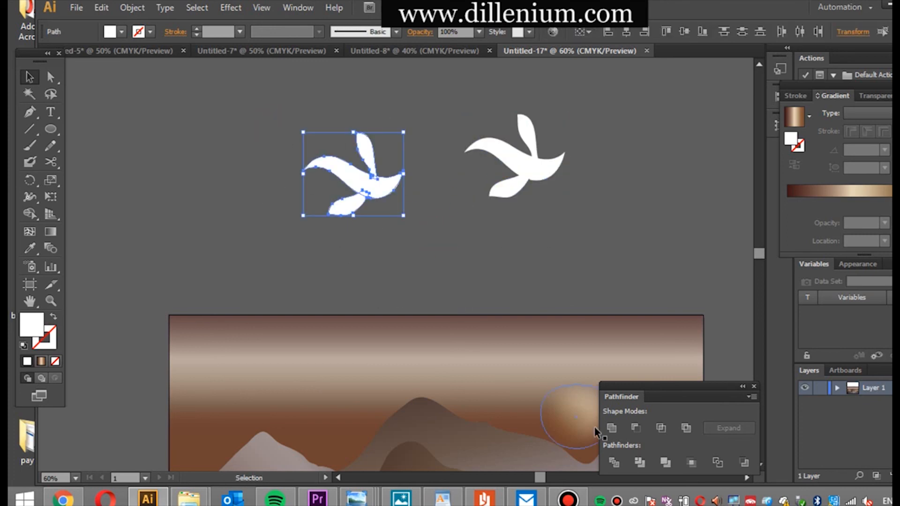
pyautogui.click(612, 428)
pyautogui.click(428, 218)
pyautogui.moveTo(474, 123); pyautogui.dragTo(566, 215)
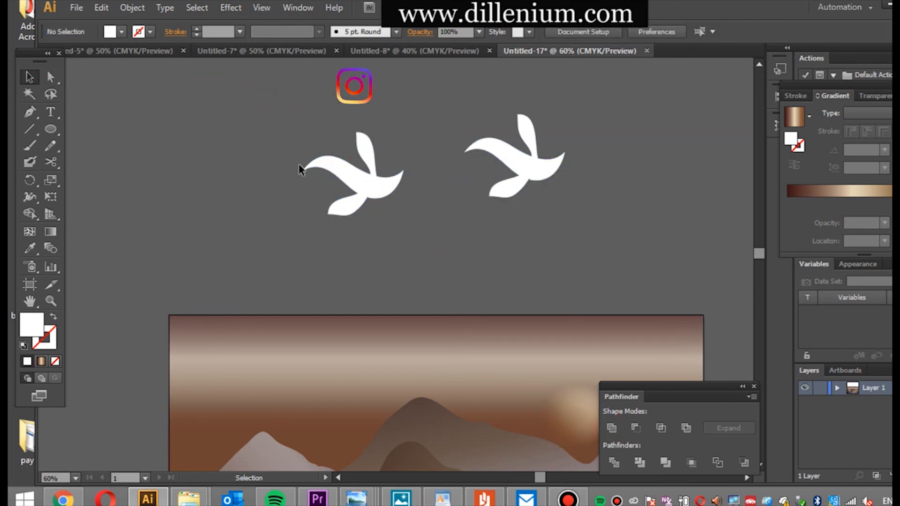
pyautogui.click(306, 167)
pyautogui.click(121, 31)
pyautogui.click(45, 55)
pyautogui.click(198, 189)
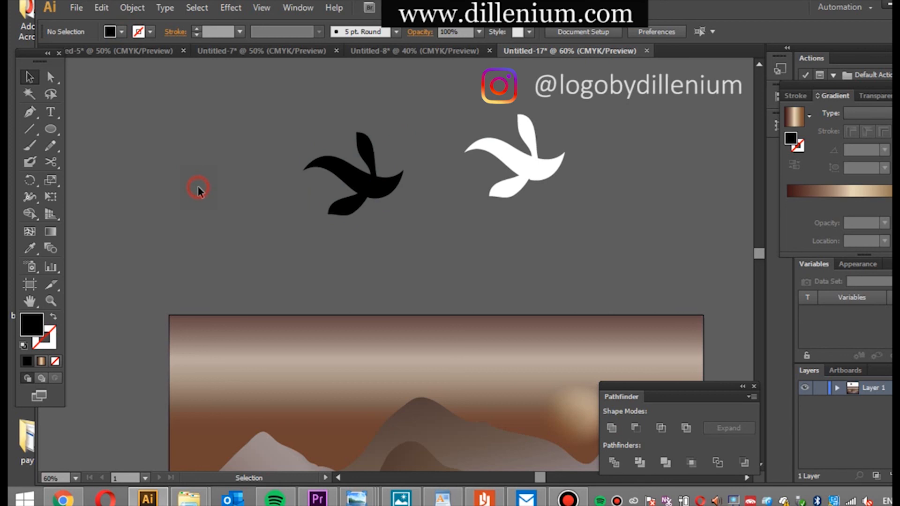
# - Shrink the black bird to a small silhouette and set it apart from the white bird
pyautogui.click(382, 196)
pyautogui.moveTo(407, 173); pyautogui.dragTo(281, 163)
pyautogui.click(345, 178)
pyautogui.click(324, 182)
# - Shift the white bird's lower wing toward the tail and tilt its upper wing toward the head for a new pose
pyautogui.moveTo(506, 191); pyautogui.dragTo(490, 173)
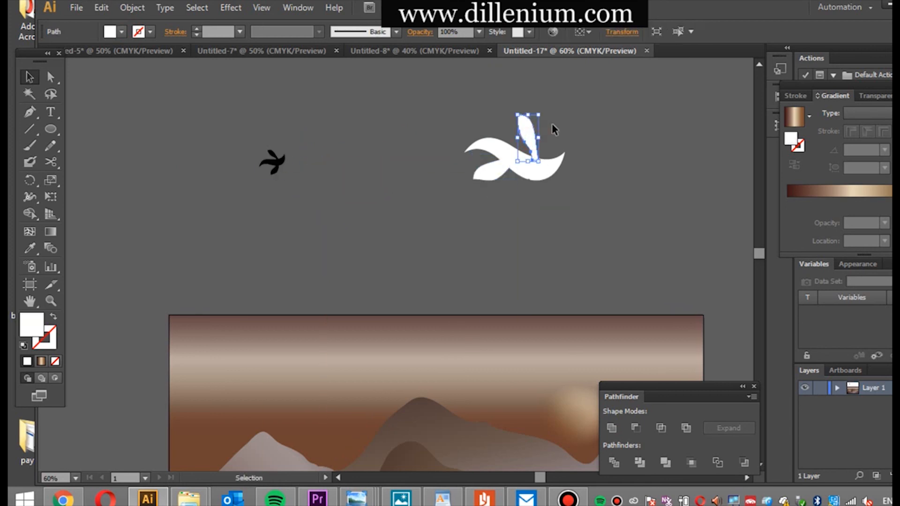
pyautogui.moveTo(546, 136); pyautogui.dragTo(546, 161)
pyautogui.click(477, 95)
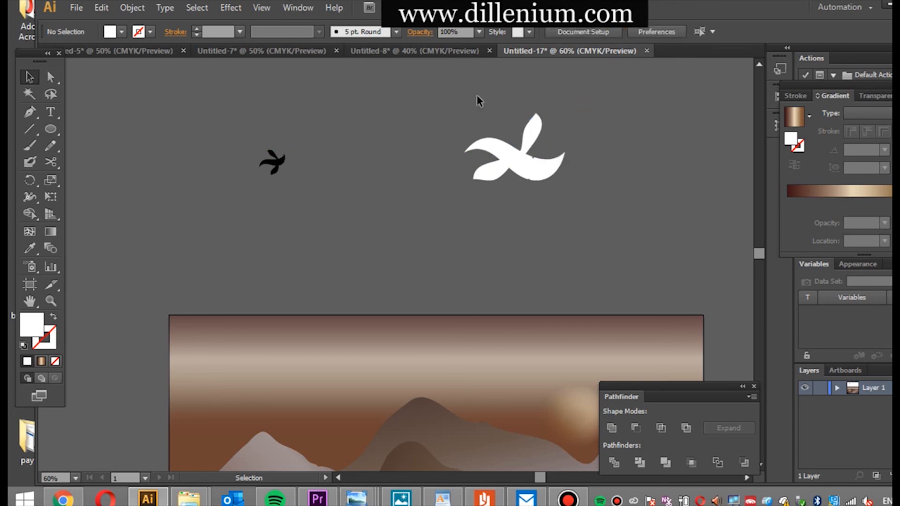
# - Duplicate the re-posed white bird, unite the copy into one shape and fill it with black
pyautogui.moveTo(477, 96); pyautogui.dragTo(544, 185)
pyautogui.hotkey('ctrl', 'c')
pyautogui.hotkey('ctrl', 'v')
pyautogui.click(612, 427)
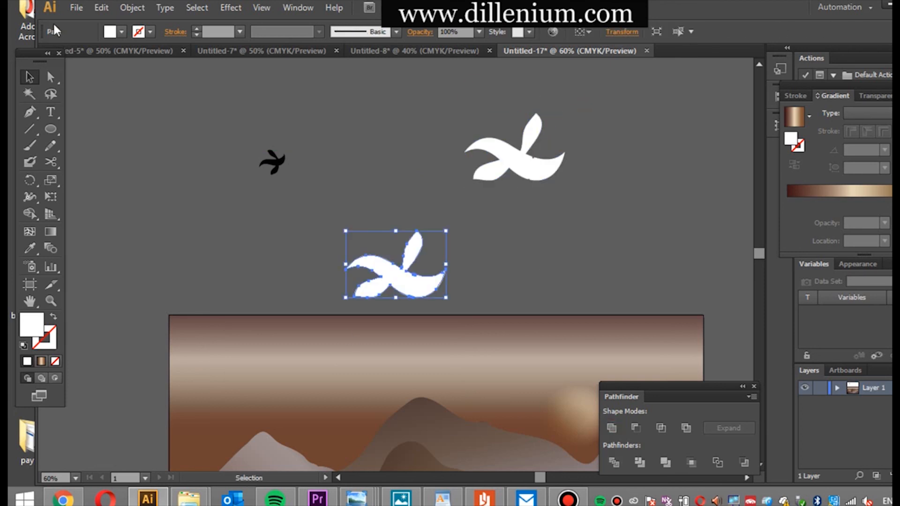
pyautogui.click(121, 31)
pyautogui.click(46, 55)
# - Shrink the second black bird to a small silhouette and place it next to the first small one
pyautogui.click(446, 264)
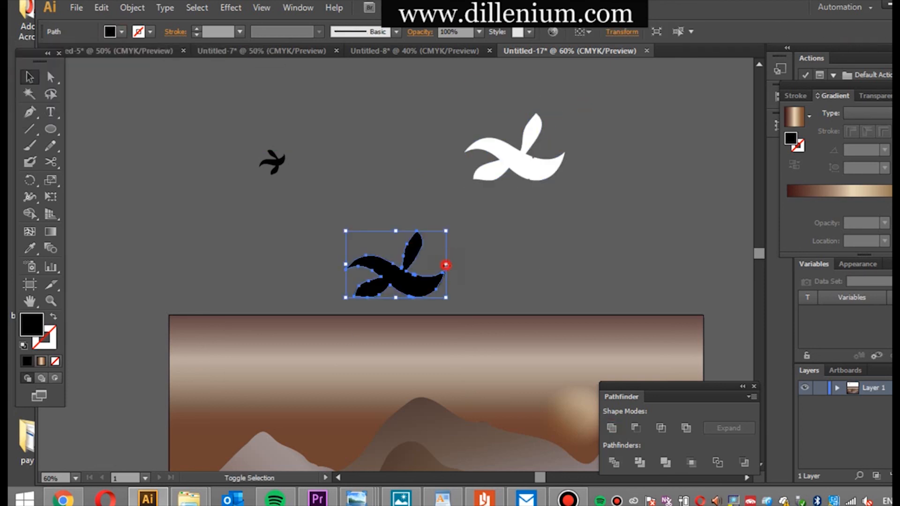
pyautogui.moveTo(445, 264); pyautogui.dragTo(323, 121)
pyautogui.click(332, 171)
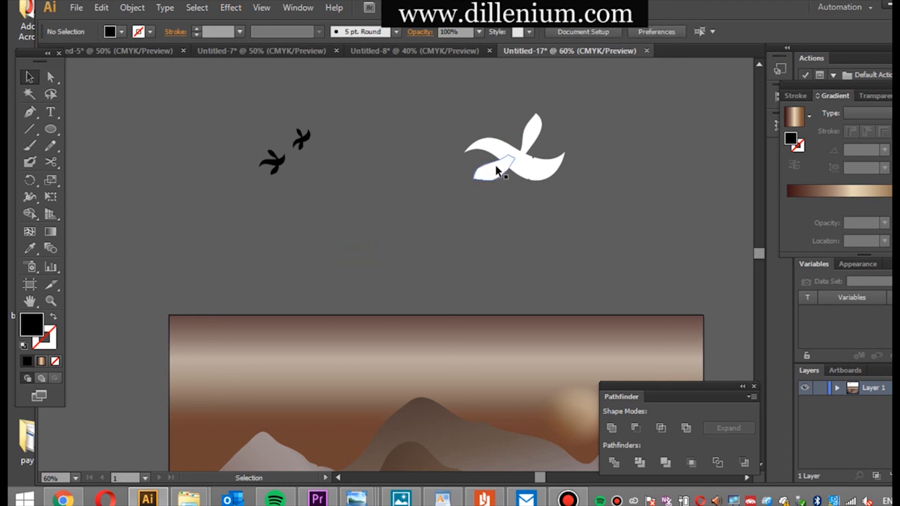
# - Rearrange the white bird's upper and lower wings into another flying pose and duplicate the bird
pyautogui.moveTo(495, 171); pyautogui.dragTo(520, 191)
pyautogui.click(533, 132)
pyautogui.moveTo(553, 124); pyautogui.dragTo(512, 199)
pyautogui.click(564, 118)
pyautogui.hotkey('ctrl', 'c')
pyautogui.hotkey('ctrl', 'v')
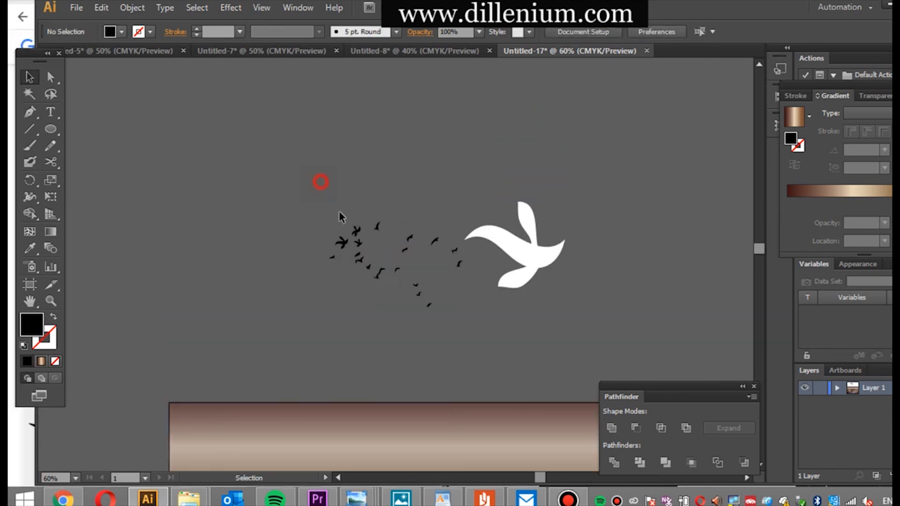
# - Shrink the cluster of the largest black birds in the flock and delete the big white bird
pyautogui.click(348, 232)
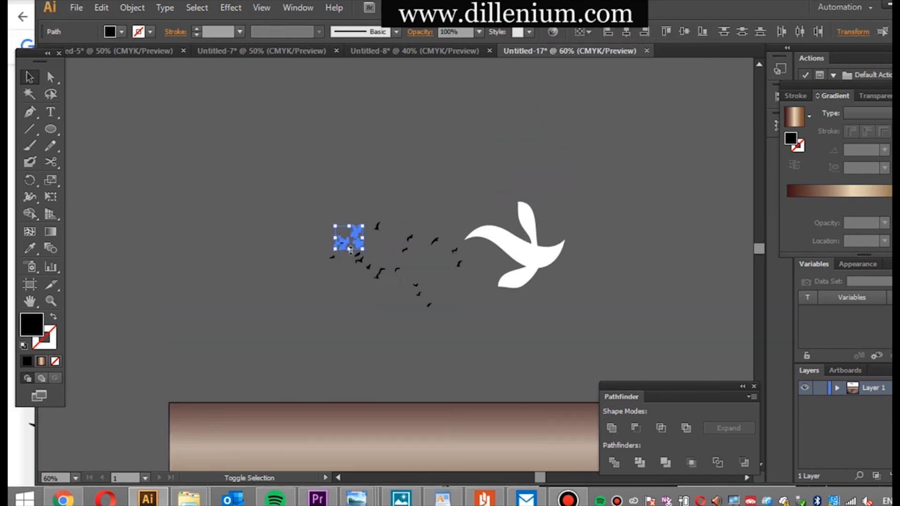
pyautogui.click(313, 233)
pyautogui.click(517, 203)
pyautogui.press('Delete')
# - Cut the whole flock of black birds and paste it onto the mountain landscape
pyautogui.moveTo(253, 179); pyautogui.dragTo(479, 324)
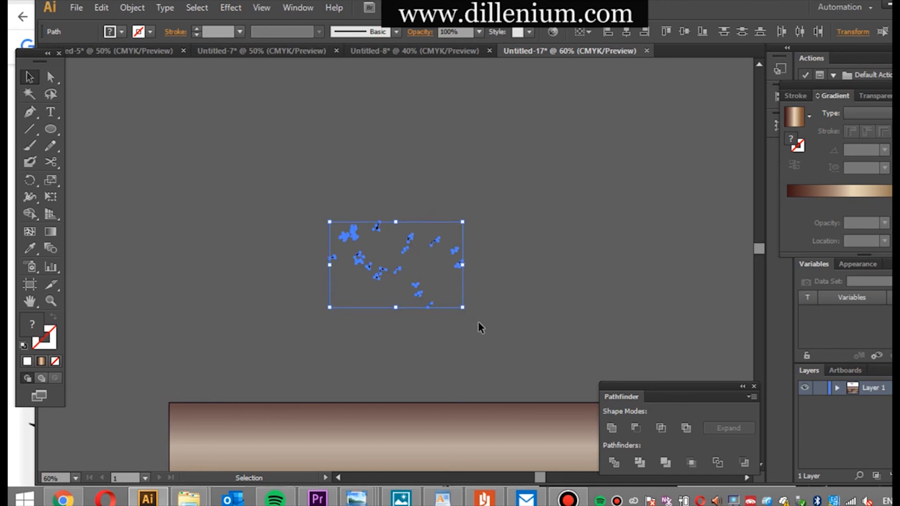
pyautogui.hotkey('ctrl', 'x')
pyautogui.moveTo(759, 248); pyautogui.dragTo(759, 261)
pyautogui.hotkey('ctrl', 'v')
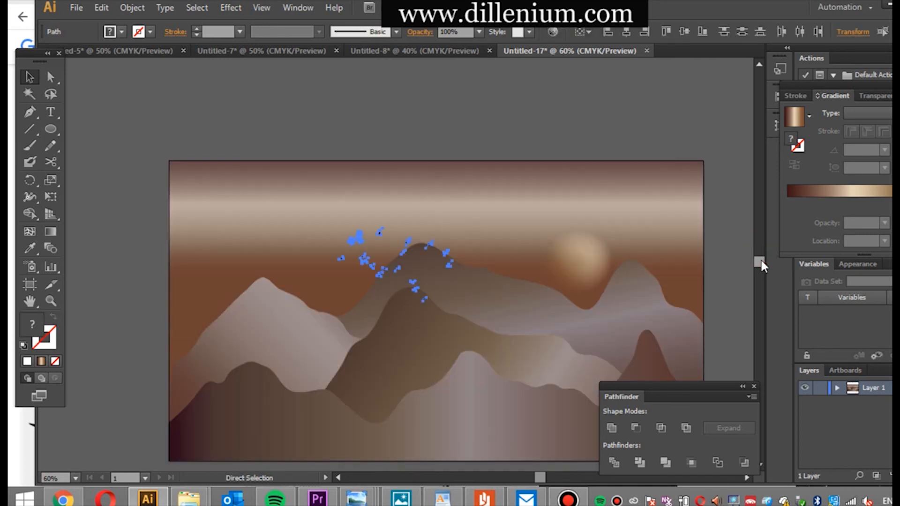
# - Reflect the flock across the vertical axis and move it into the sky above the pale mountain
pyautogui.rightClick(390, 276)
pyautogui.moveTo(434, 438)
pyautogui.click(577, 370)
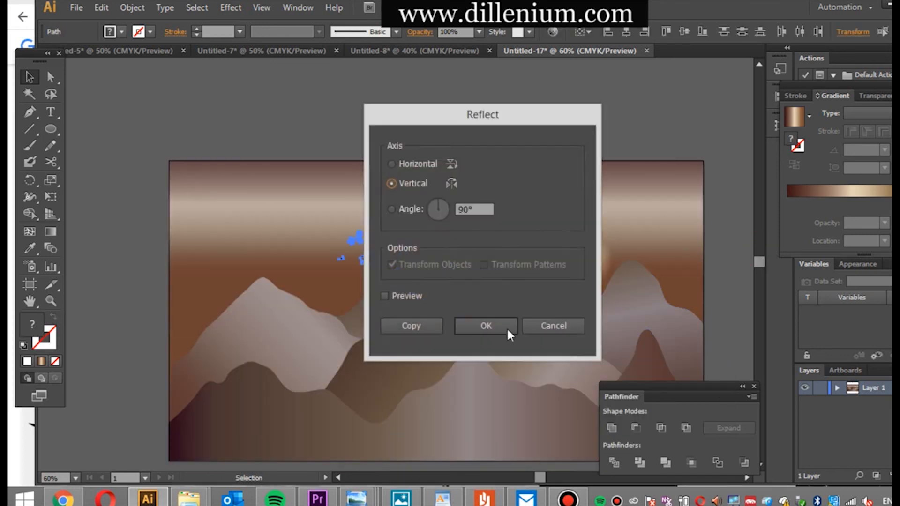
pyautogui.click(508, 333)
pyautogui.moveTo(441, 237); pyautogui.dragTo(324, 193)
# - Paste further copies of the flock, rotate them slightly and spread them beside the first flock in the sky
pyautogui.hotkey('ctrl', 'v')
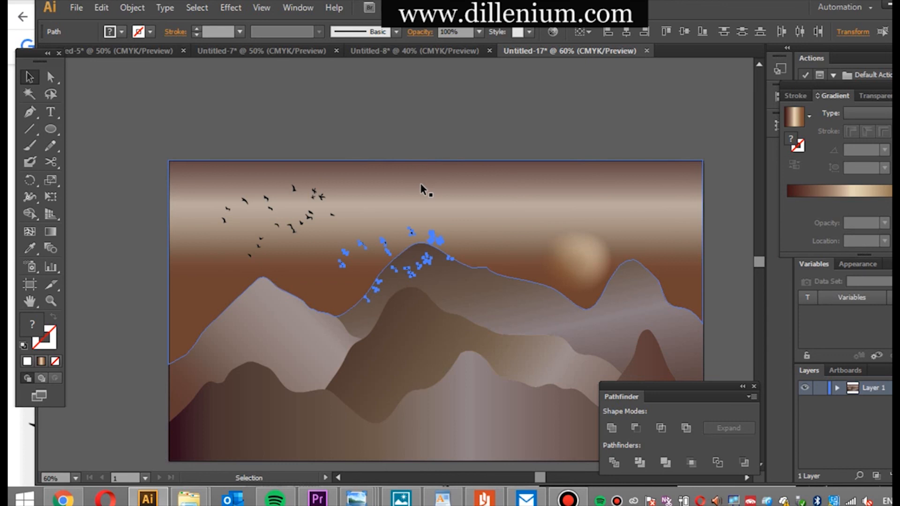
pyautogui.moveTo(382, 242); pyautogui.dragTo(373, 197)
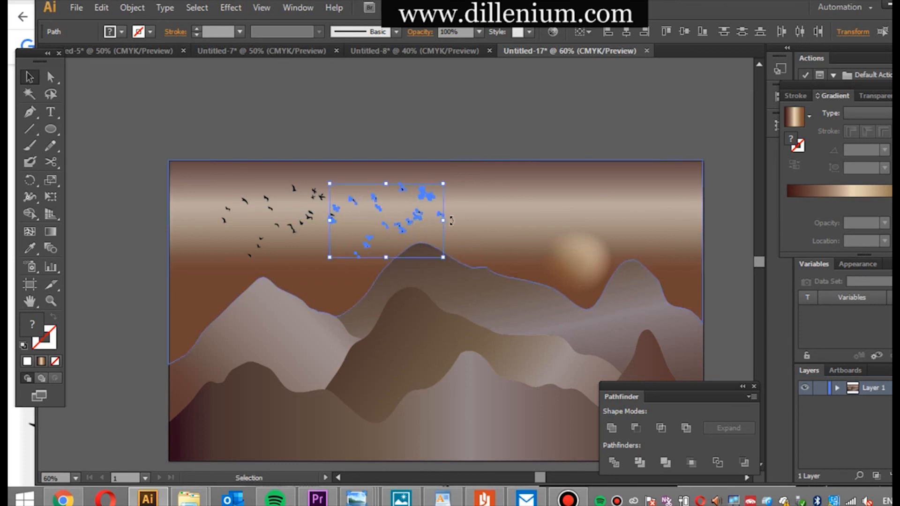
pyautogui.moveTo(452, 221); pyautogui.dragTo(448, 245)
pyautogui.click(460, 160)
pyautogui.moveTo(435, 212); pyautogui.dragTo(305, 246)
pyautogui.click(560, 133)
pyautogui.click(443, 162)
pyautogui.click(508, 144)
pyautogui.click(386, 140)
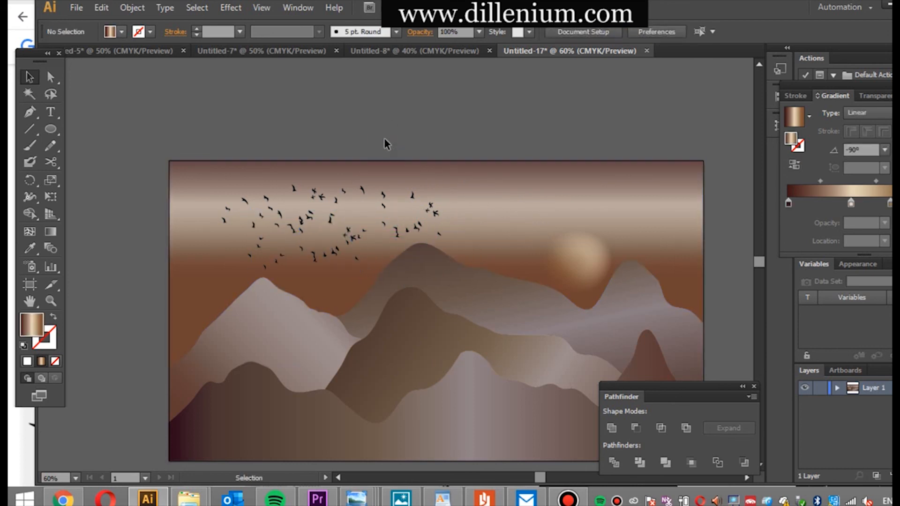
# - Paste three more copies of the flock and extend the line of birds across the sky to above the sun
pyautogui.hotkey('ctrl', 'v')
pyautogui.moveTo(442, 263); pyautogui.dragTo(533, 205)
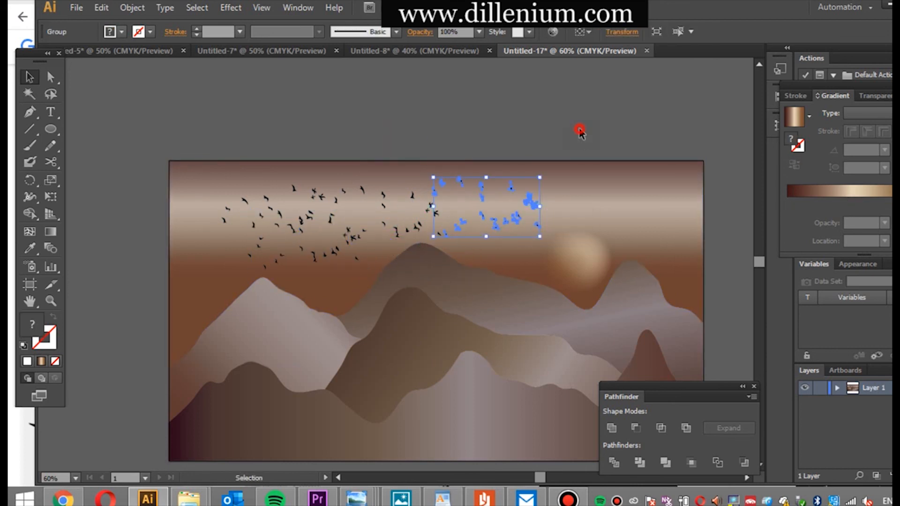
pyautogui.click(579, 127)
pyautogui.hotkey('ctrl', 'v')
pyautogui.moveTo(440, 258); pyautogui.dragTo(519, 205)
pyautogui.click(552, 124)
pyautogui.hotkey('ctrl', 'v')
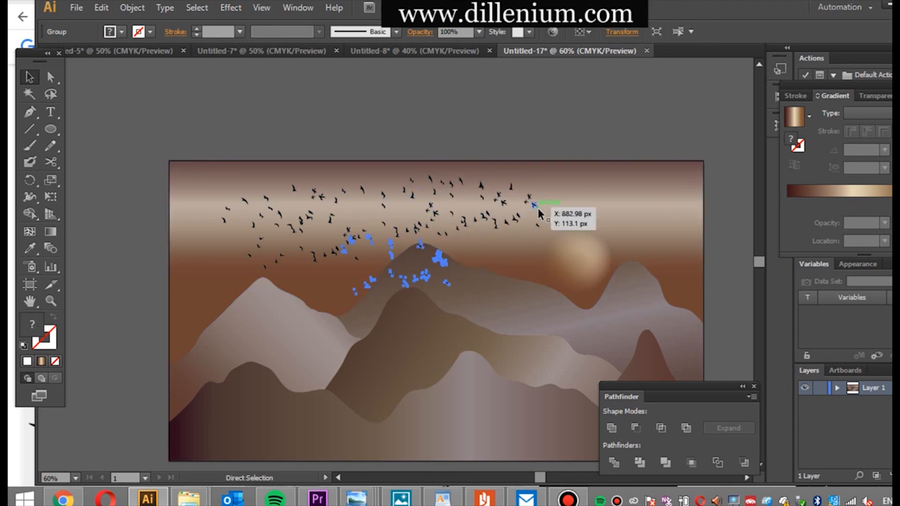
pyautogui.moveTo(438, 263); pyautogui.dragTo(630, 204)
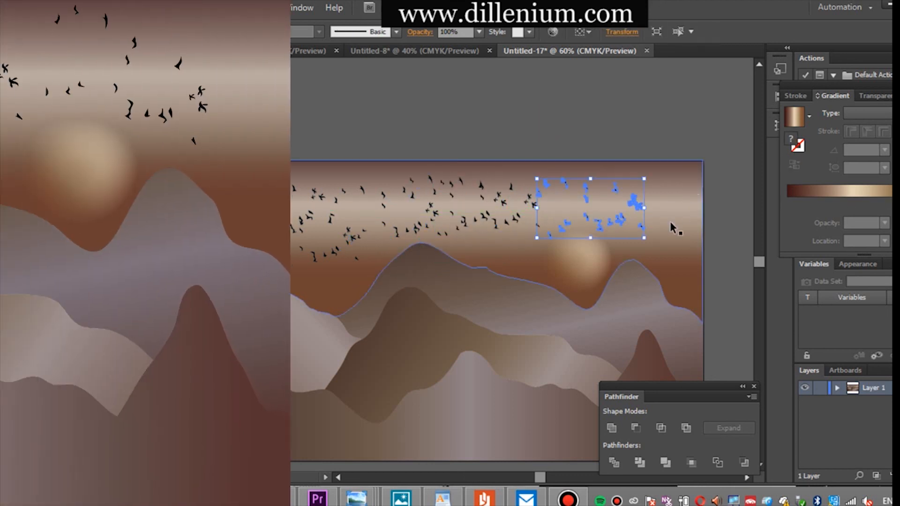